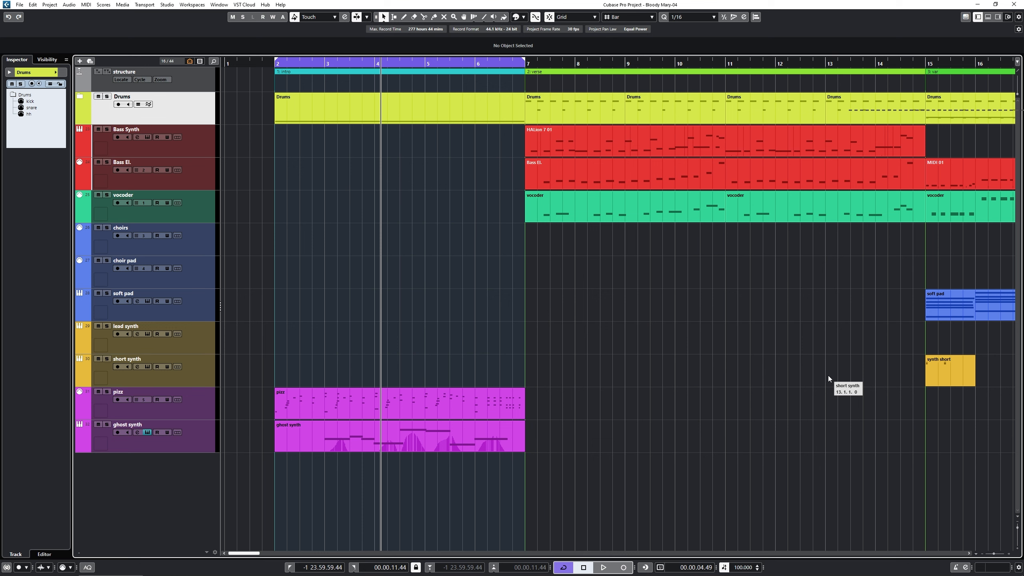
# Route LFO 1 to Osc 1 Pitch in the Retrologue 2 modulation matrix with Mod Wheel as the modifier
pyautogui.press('space')
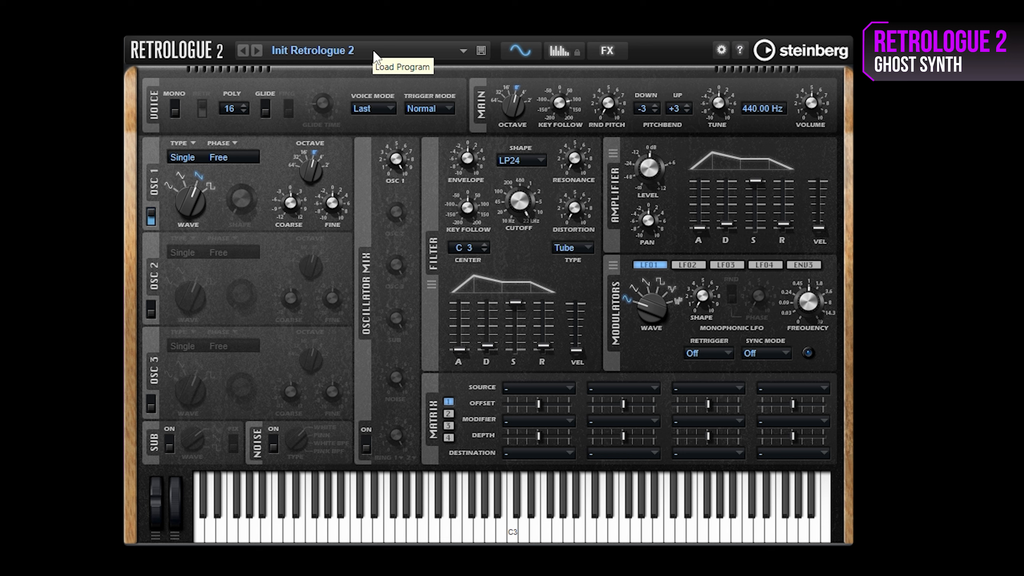
pyautogui.moveTo(518, 199); pyautogui.dragTo(509, 231)
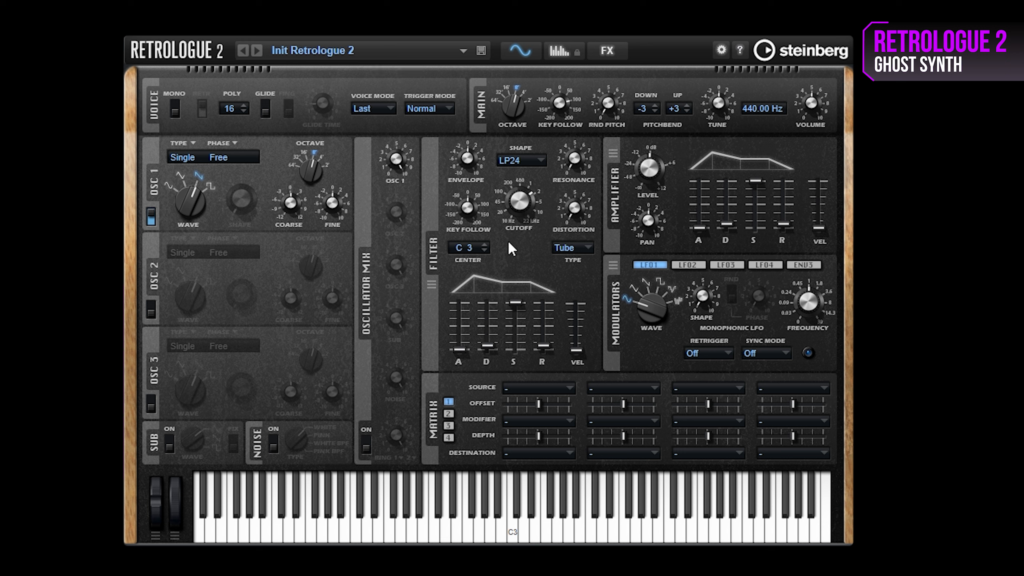
pyautogui.moveTo(611, 263); pyautogui.dragTo(323, 202)
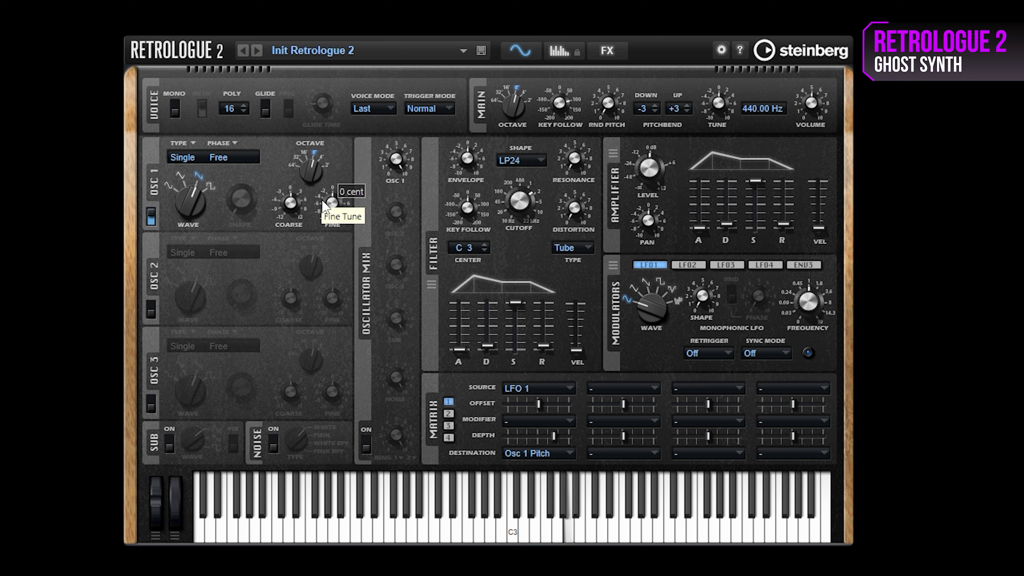
pyautogui.click(542, 417)
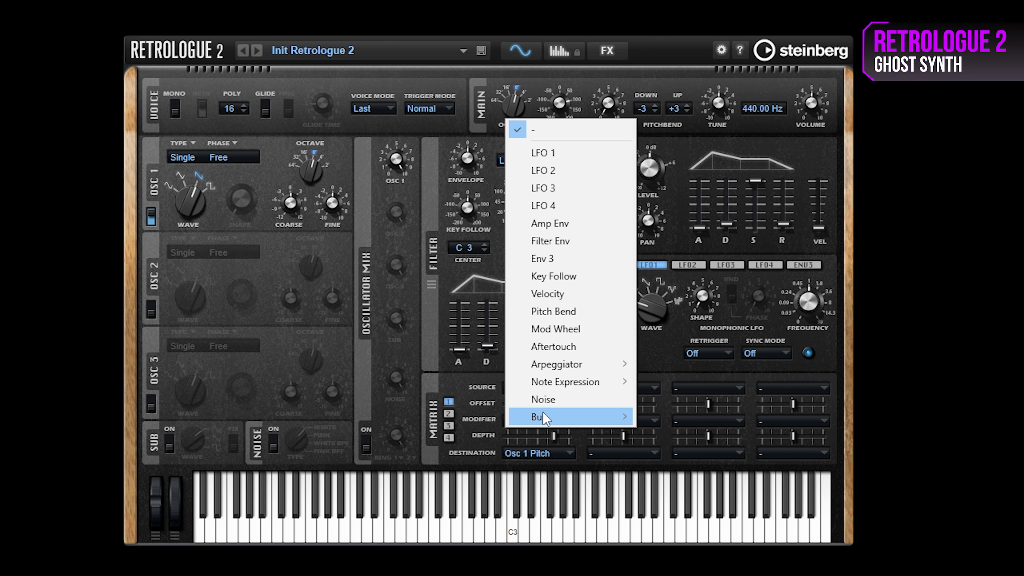
pyautogui.click(540, 328)
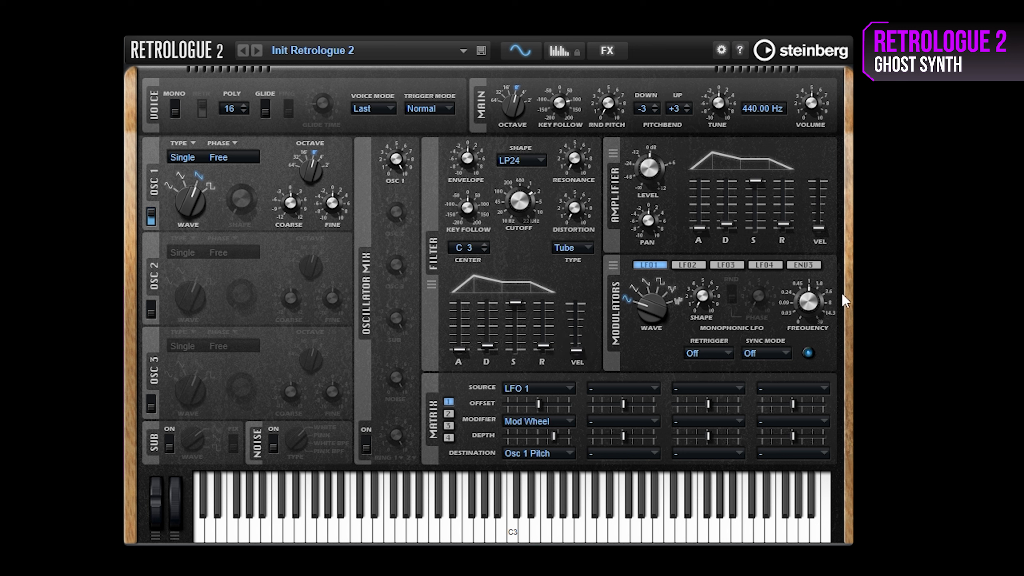
# Adjust LFO 1's frequency and reduce the depth of its Osc 1 Pitch modulation in the matrix
pyautogui.moveTo(810, 303)
pyautogui.moveTo(809, 300); pyautogui.dragTo(808, 276)
pyautogui.moveTo(552, 432); pyautogui.dragTo(538, 436)
pyautogui.scroll(1, 538, 433)
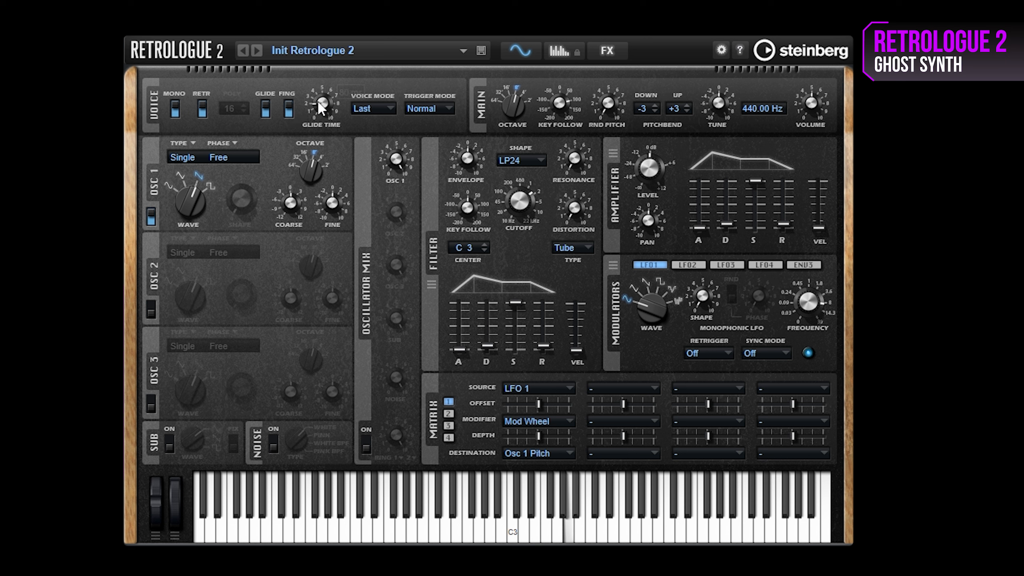
# Set the ghost synth's amplifier attack to about 105 ms, and enable the reverb effect with an adjusted main time
pyautogui.moveTo(700, 227); pyautogui.dragTo(701, 218)
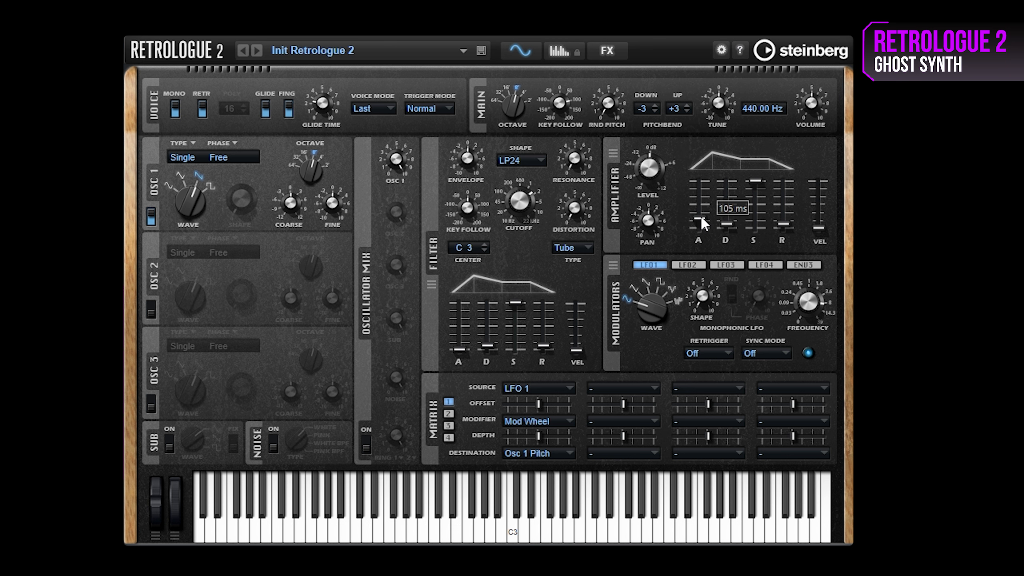
pyautogui.click(607, 52)
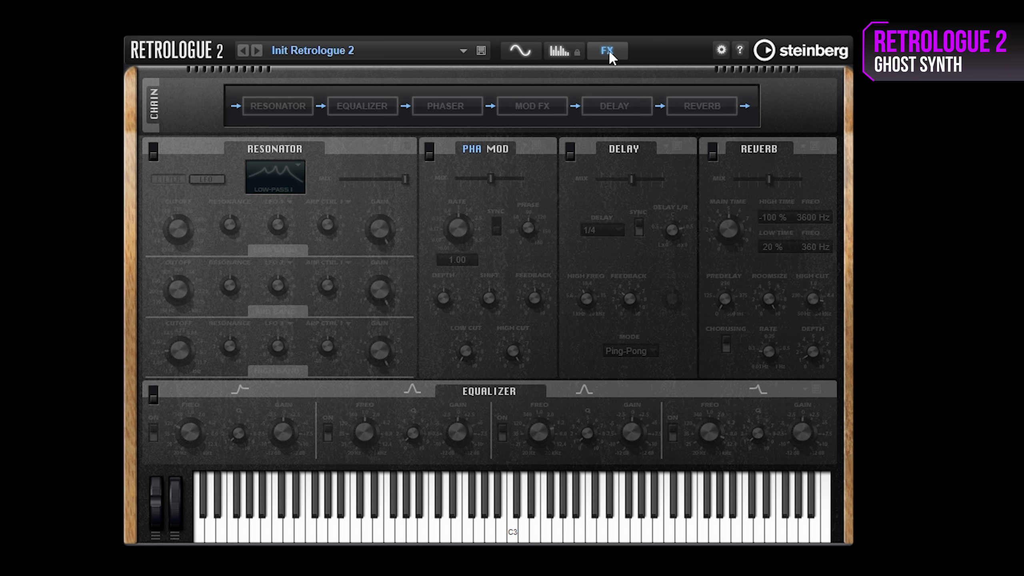
pyautogui.click(712, 153)
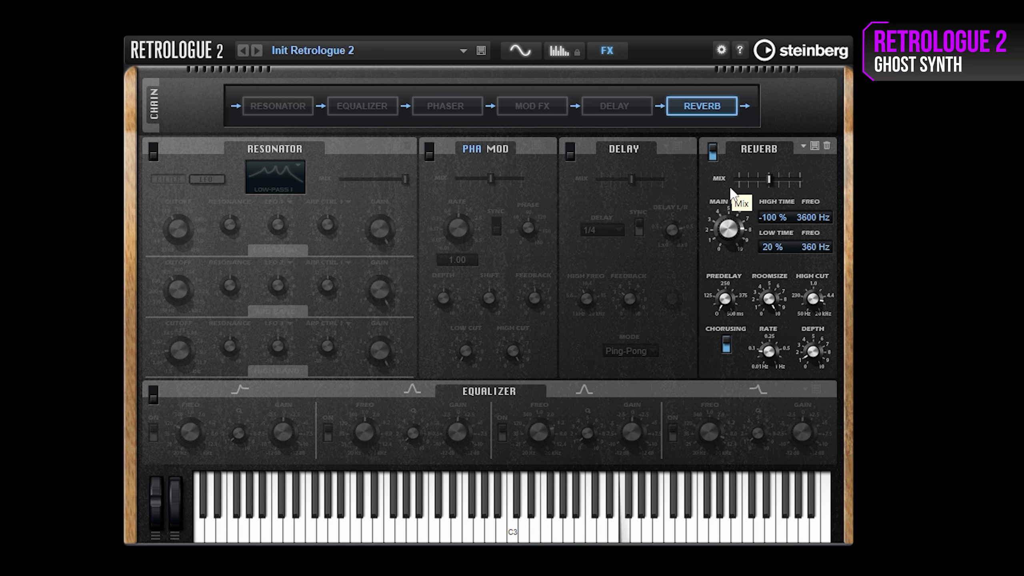
pyautogui.moveTo(728, 232); pyautogui.dragTo(728, 234)
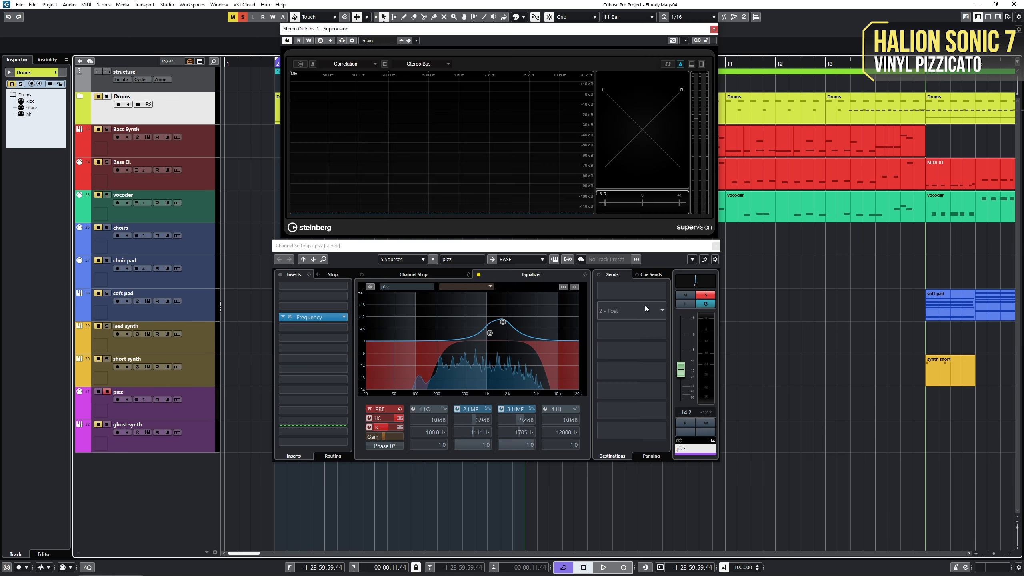
# Toggle the pizz channel's equalizer bypass, and draw an uneven stepped pitchbend curve to the end of the pizz part and audition it
pyautogui.click(478, 275)
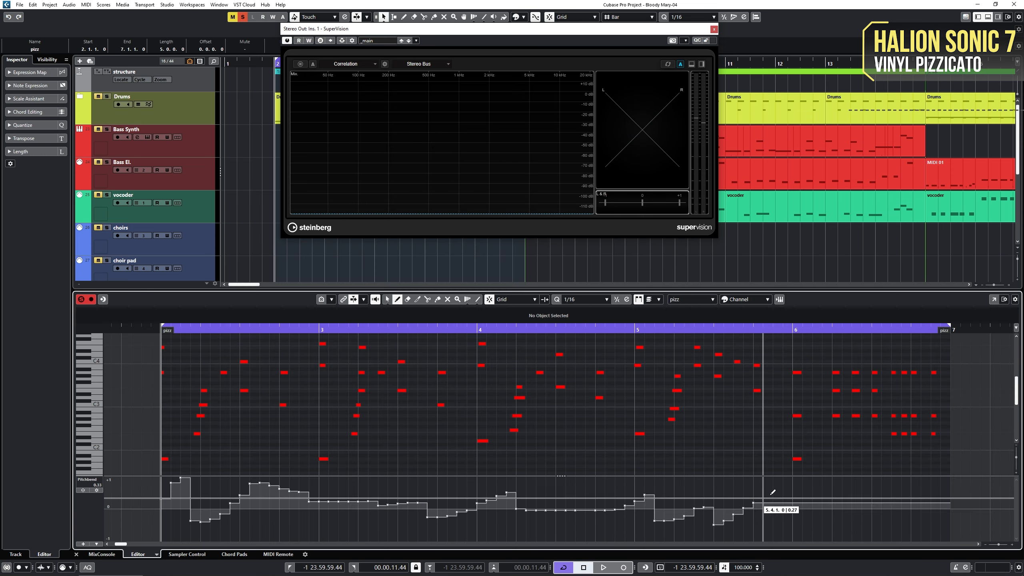
pyautogui.moveTo(771, 494); pyautogui.dragTo(951, 522)
pyautogui.press('space')
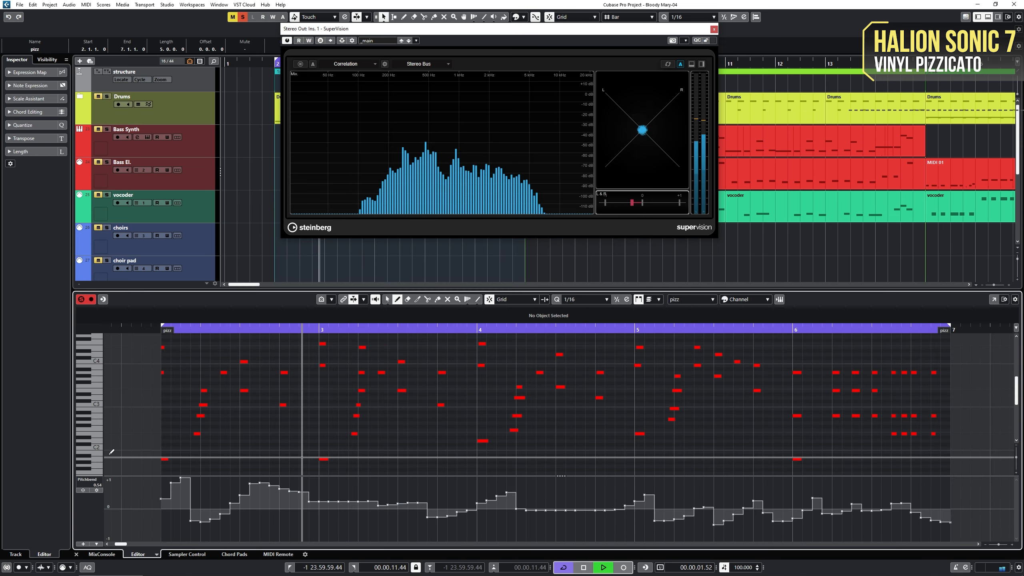
pyautogui.press('space')
# Scale down all pitchbend events of the pizz part together to make the detuning subtler, and listen to the result
pyautogui.press('1')
pyautogui.hotkey('ctrl', 'a')
pyautogui.moveTo(556, 477); pyautogui.dragTo(534, 460)
pyautogui.press('KP_1')
pyautogui.press('space')
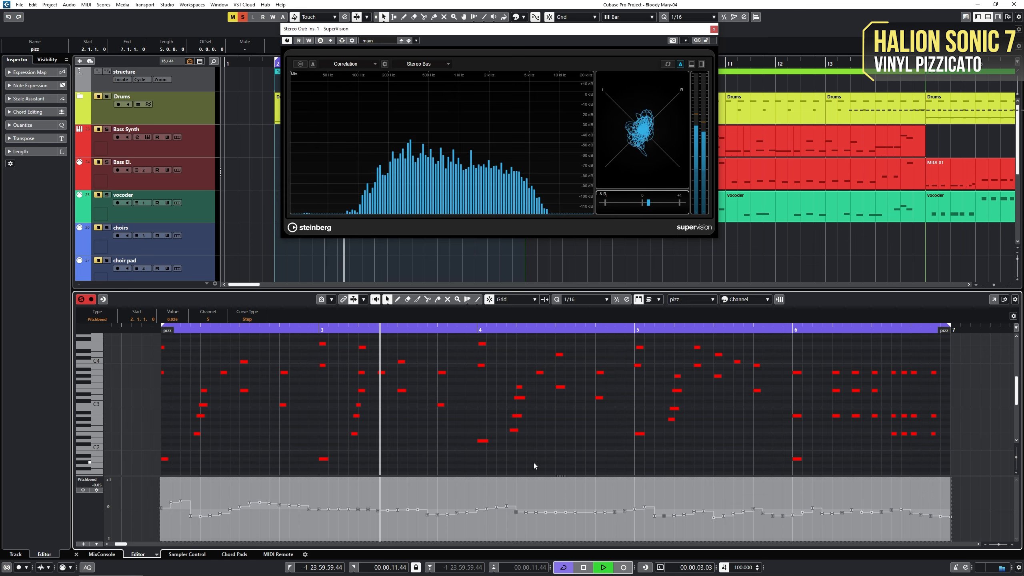
pyautogui.click(593, 462)
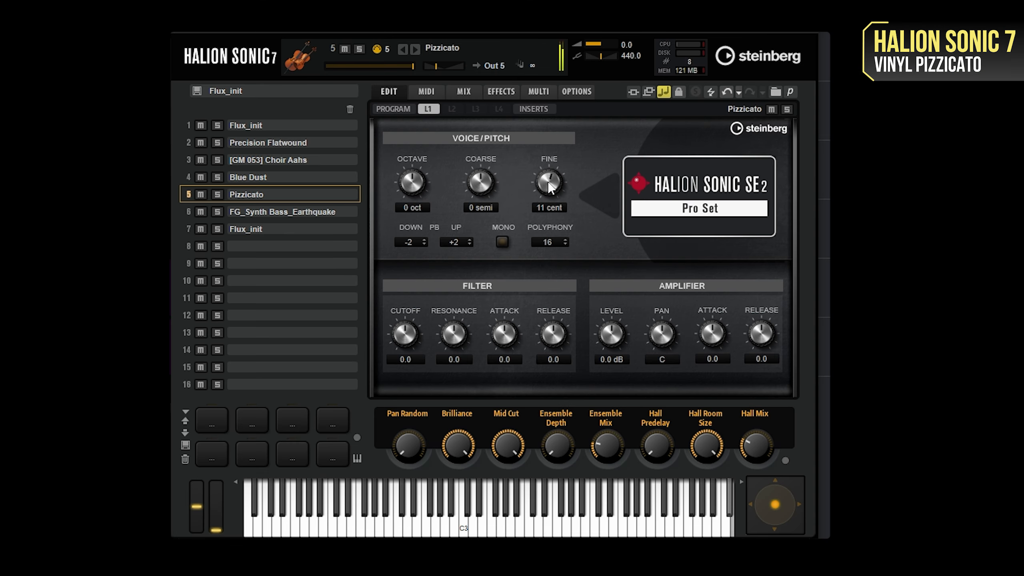
# Try out the Pizzicato's Fine tuning in HALion Sonic 7 and load Auto LFO as the pizz track's second MIDI insert
pyautogui.moveTo(549, 181)
pyautogui.mouseDown()
pyautogui.moveTo(551, 198)
pyautogui.moveTo(548, 188)
pyautogui.mouseUp()
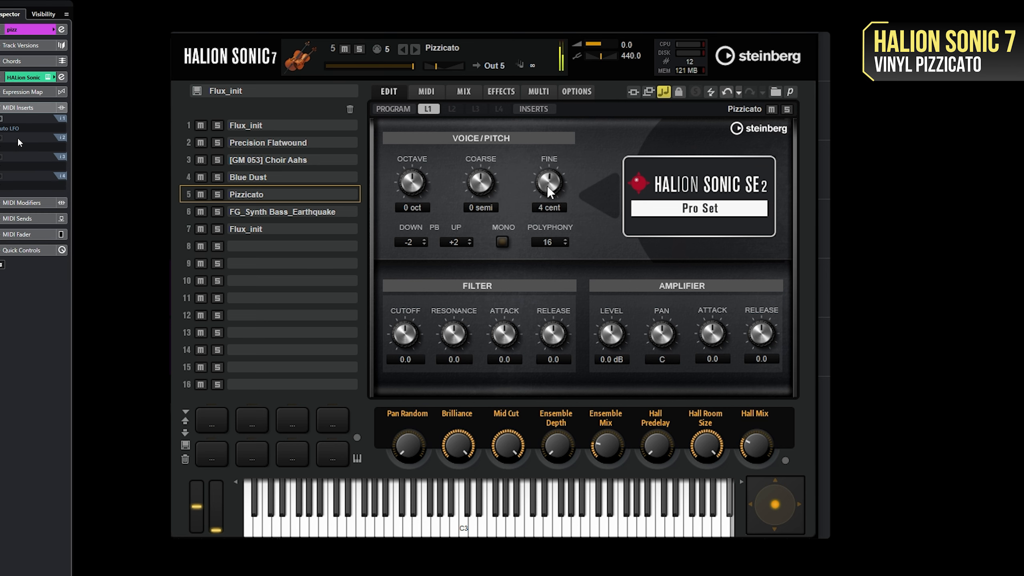
pyautogui.click(32, 147)
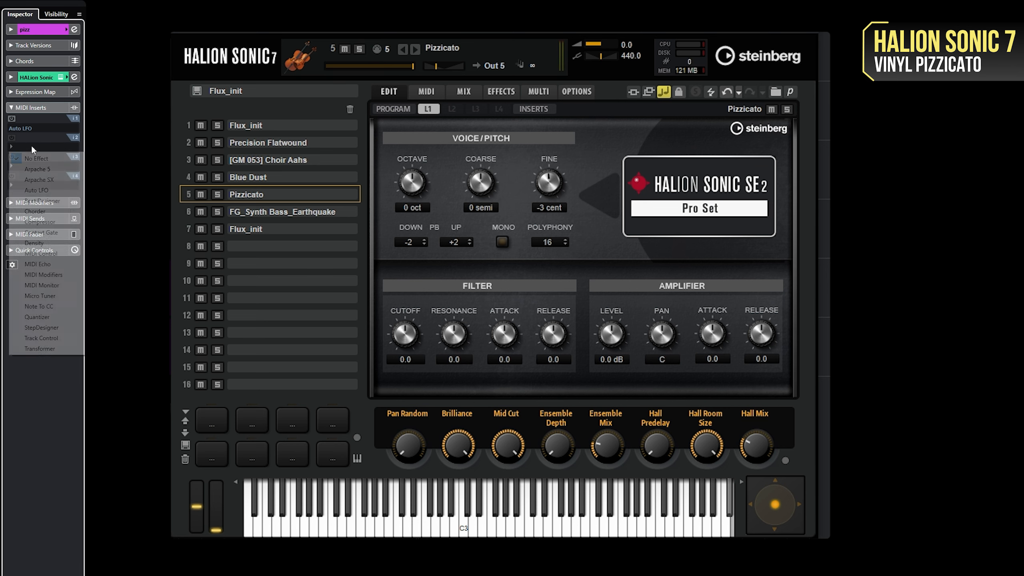
pyautogui.click(36, 190)
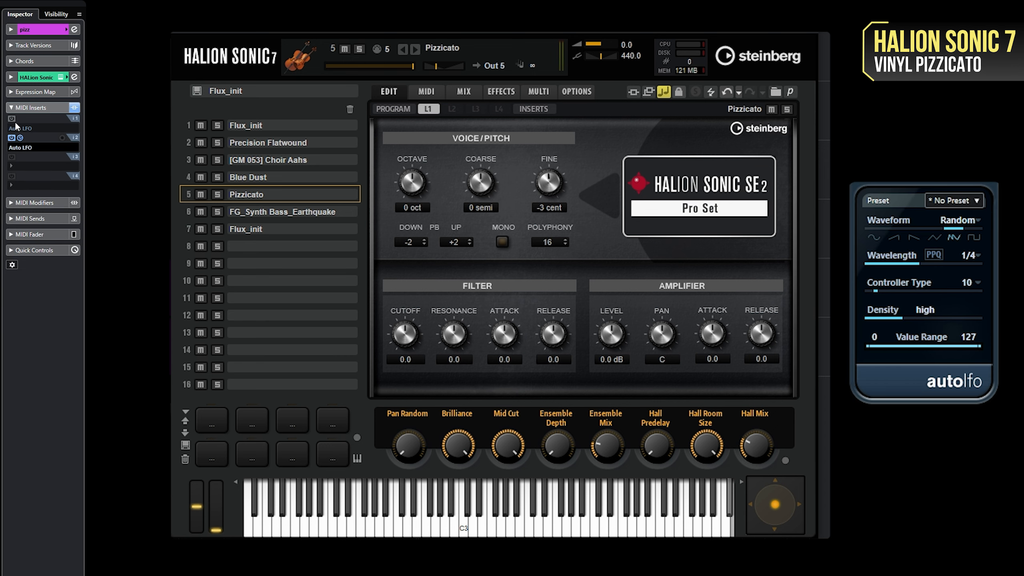
# Start Learn CC for the Pizzicato's Fine parameter and set the Auto LFO controller type to 1 Modulation
pyautogui.rightClick(549, 183)
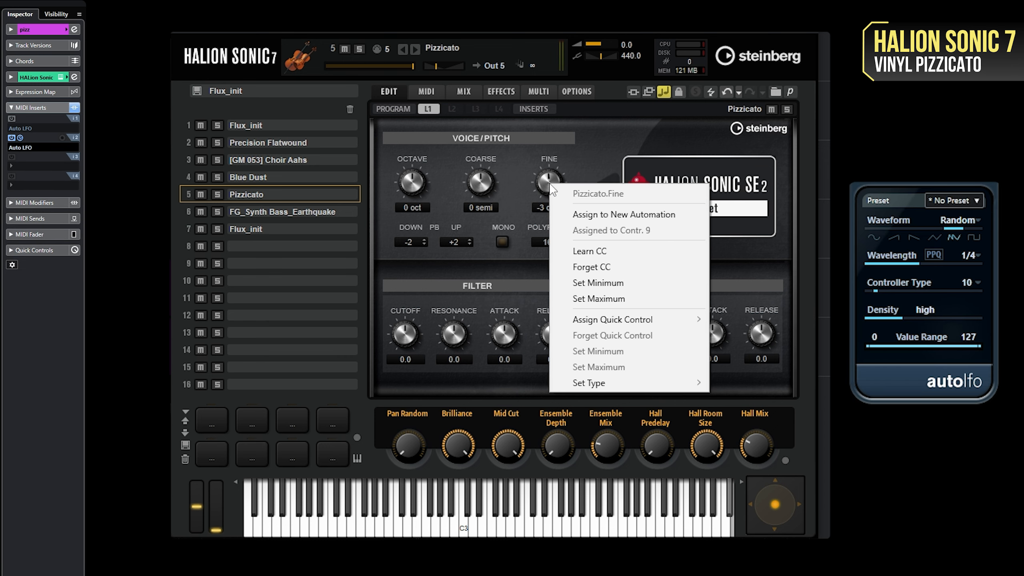
pyautogui.click(581, 251)
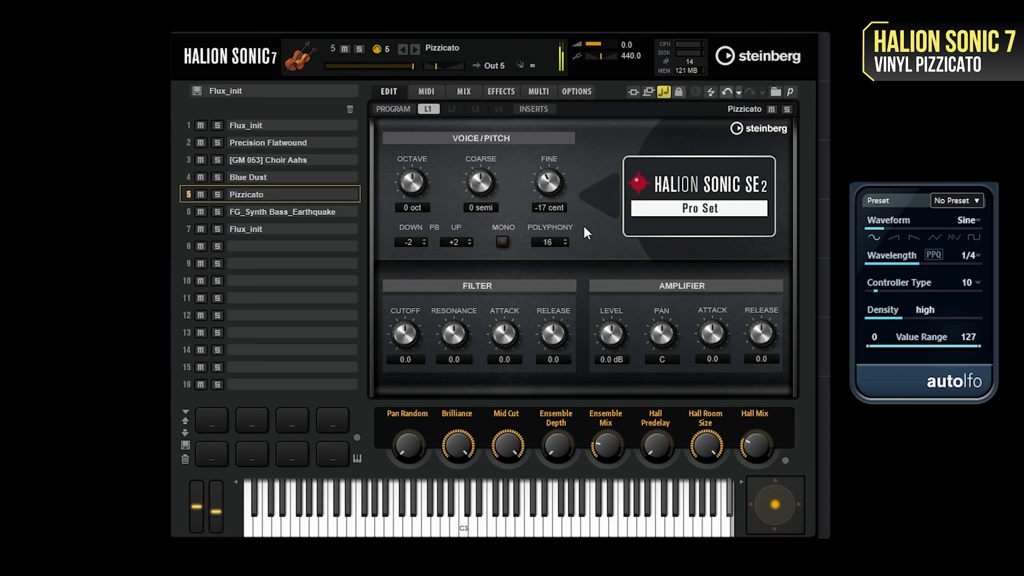
pyautogui.click(977, 285)
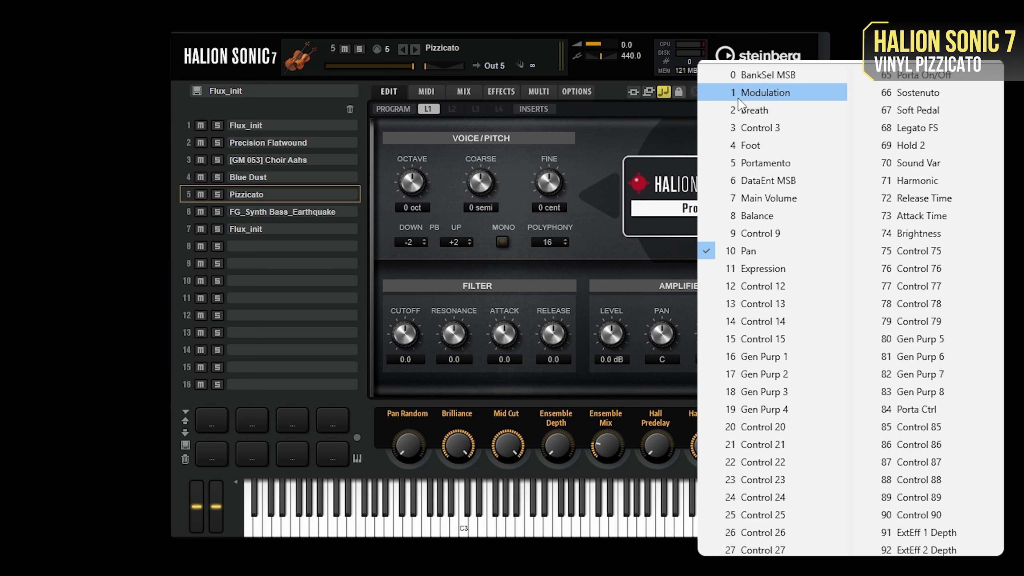
pyautogui.click(750, 92)
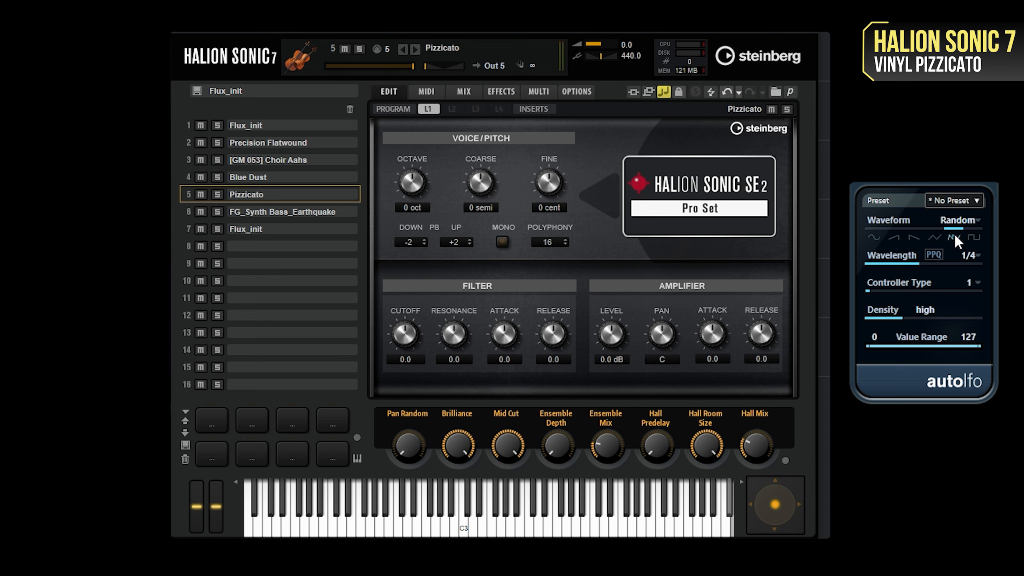
# Set the Auto LFO density to low and narrow its value range
pyautogui.click(928, 318)
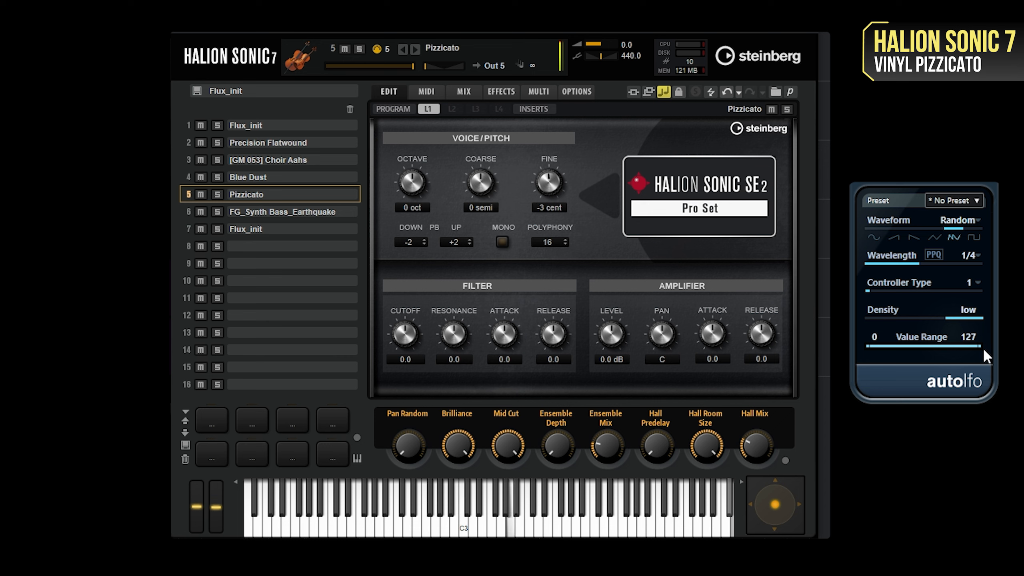
pyautogui.moveTo(959, 350); pyautogui.dragTo(852, 352)
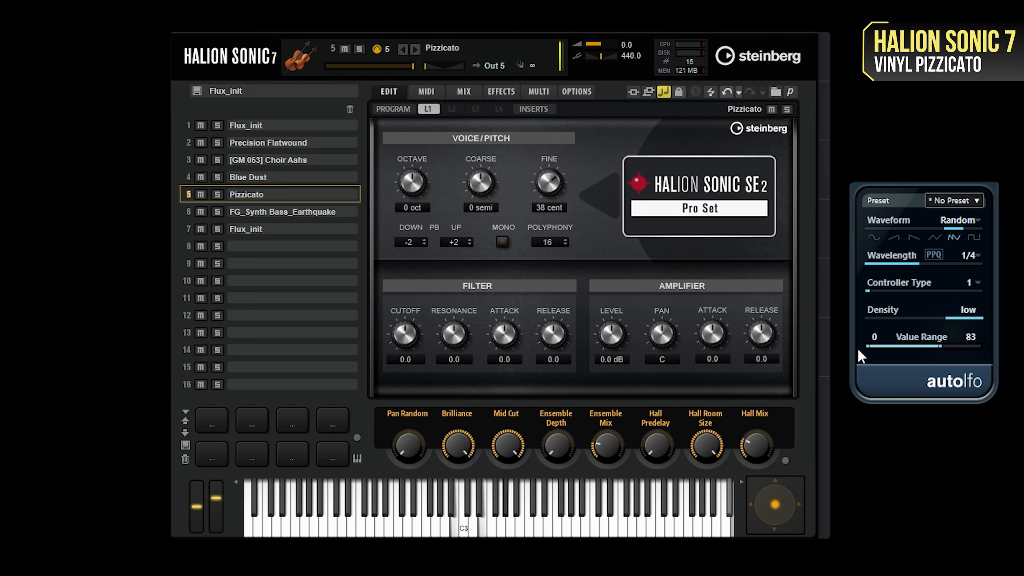
pyautogui.moveTo(914, 347); pyautogui.dragTo(919, 348)
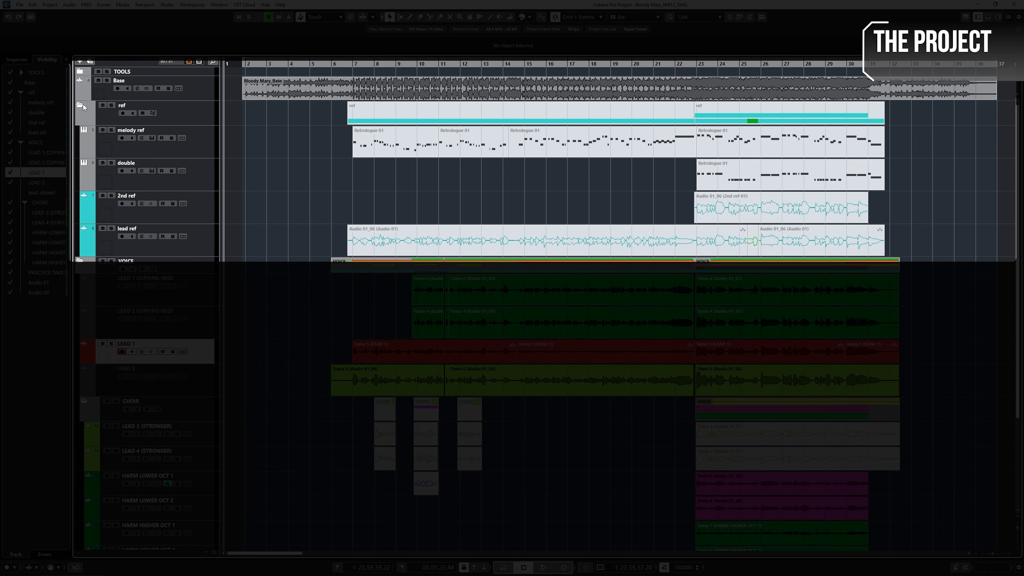
# Collapse the ref folder track in the Bloody Mary vocal project
pyautogui.click(83, 104)
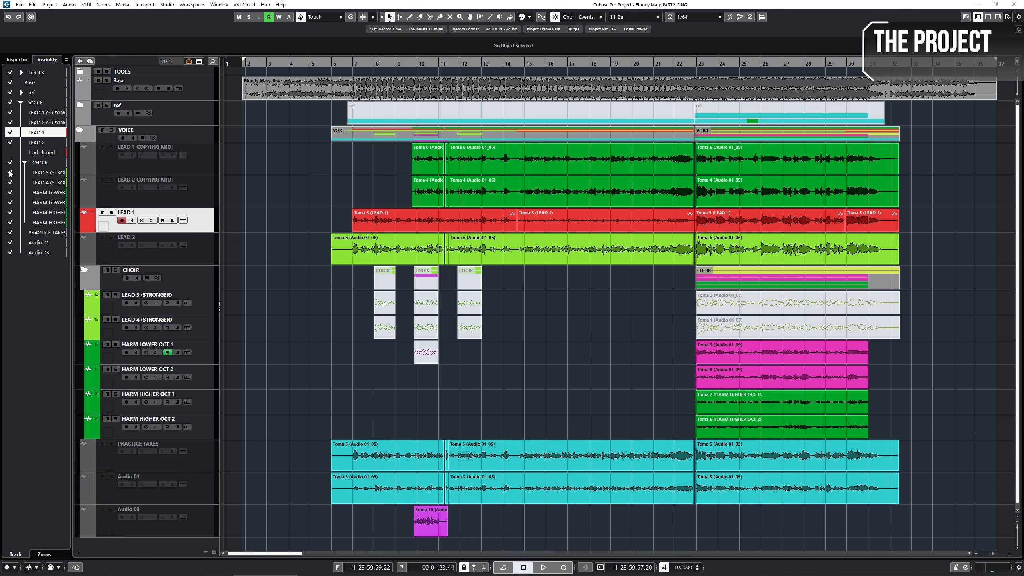
pyautogui.click(80, 105)
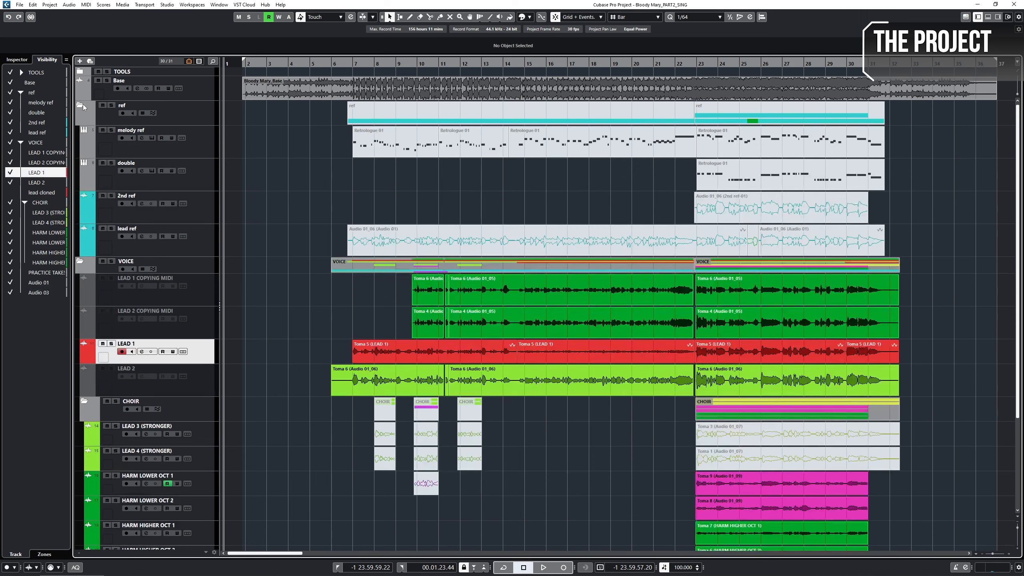
pyautogui.click(83, 104)
# Hide the LEAD 2, LEAD 1 COPYING MIDI, LEAD 2 COPYING MIDI, PRACTICE TAKES, Audio 01 and Audio 03 tracks
pyautogui.click(11, 142)
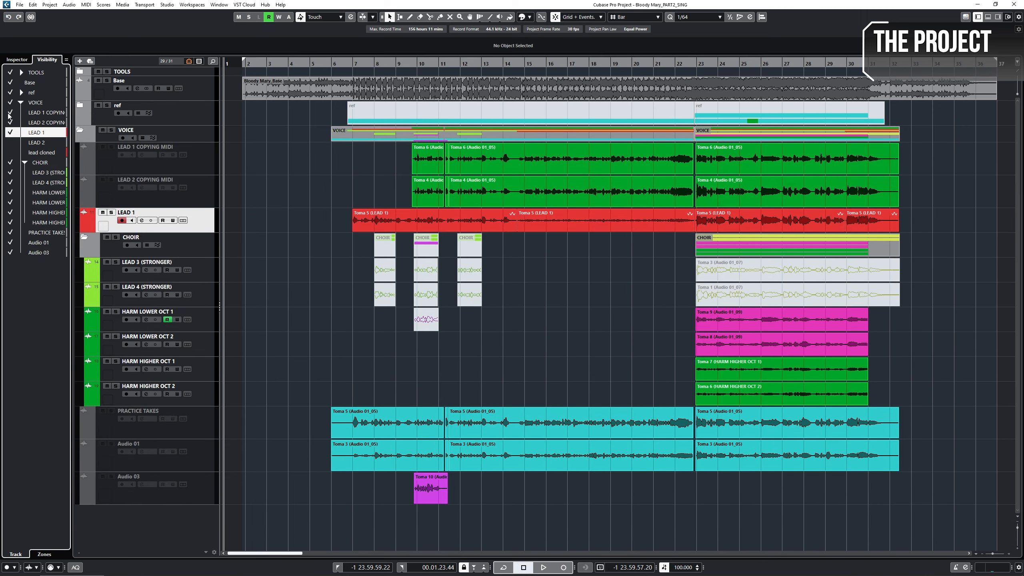
pyautogui.click(8, 113)
pyautogui.click(9, 123)
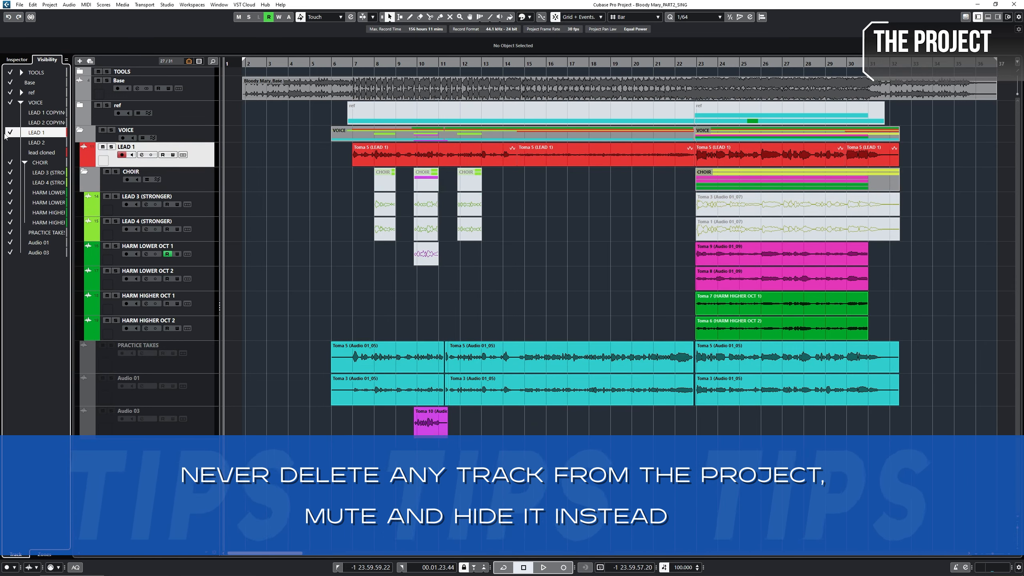
pyautogui.click(10, 233)
pyautogui.click(11, 242)
pyautogui.click(11, 253)
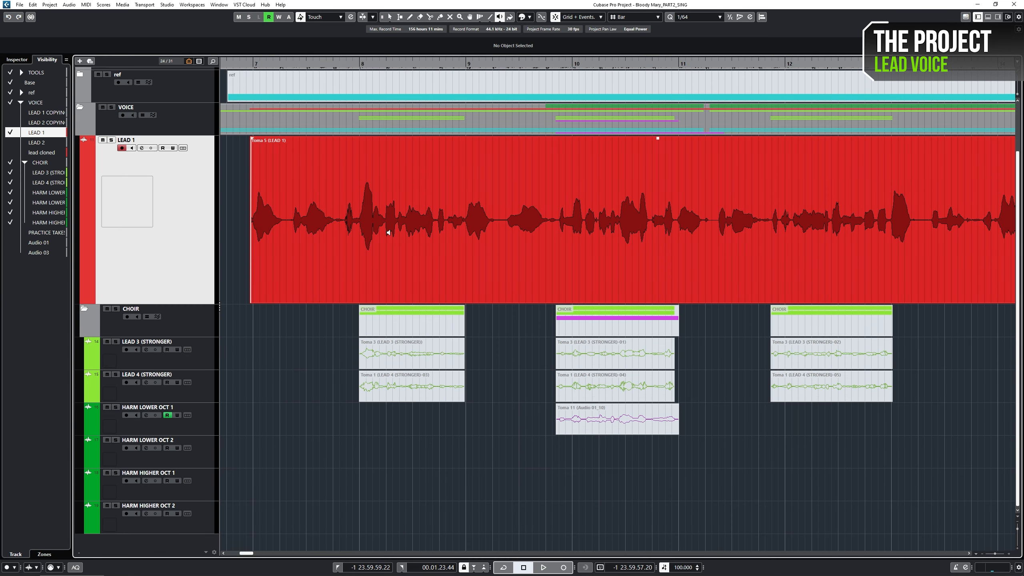
# Draw volume curve dips over the loud peaks of the LEAD 1 clip near bars 7, 8, 10 and 13, and audition the lead voice
pyautogui.press('8')
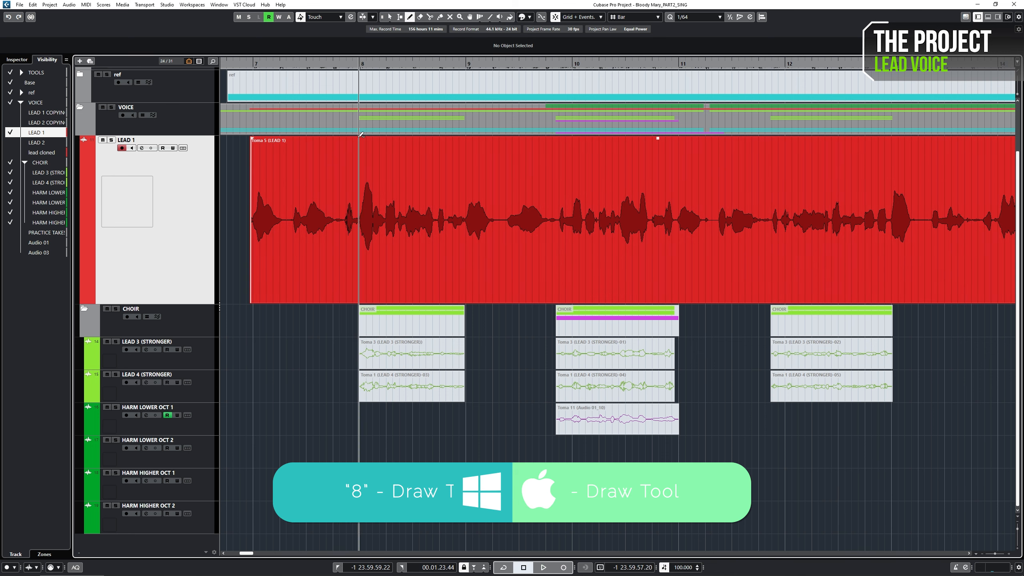
pyautogui.click(368, 137)
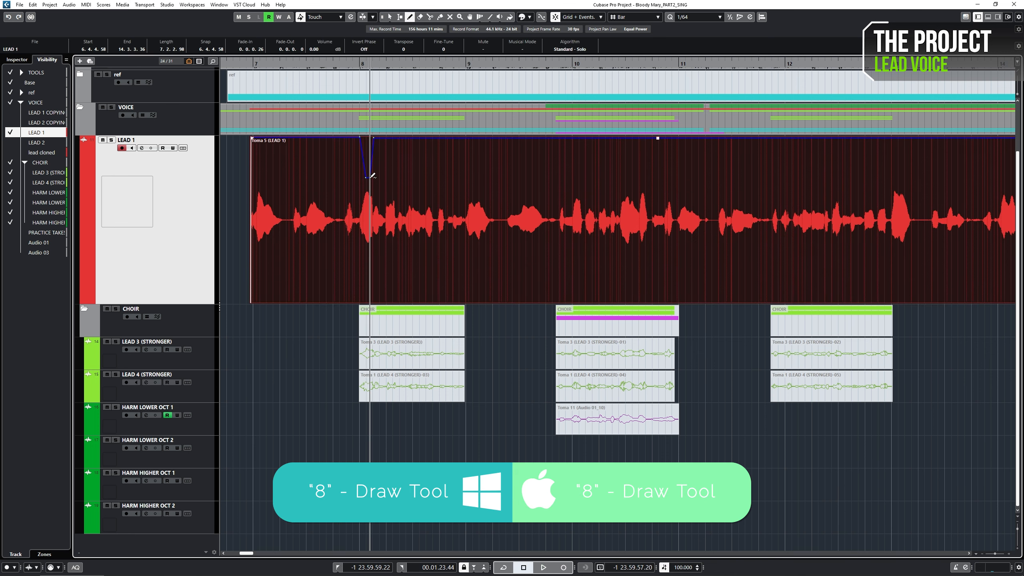
pyautogui.moveTo(473, 137); pyautogui.dragTo(474, 165)
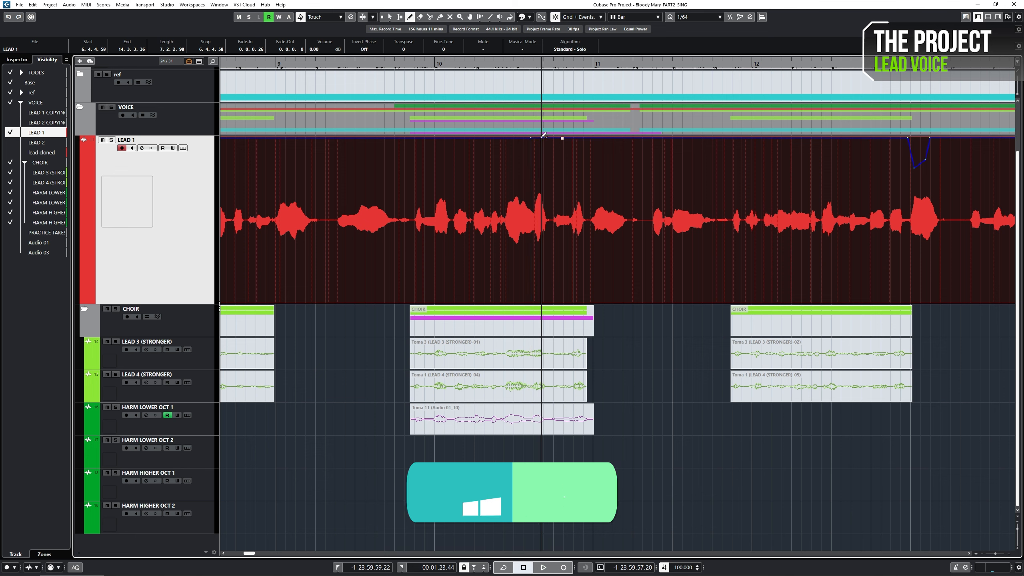
pyautogui.moveTo(531, 138); pyautogui.dragTo(536, 165)
pyautogui.scroll(-3, 641, 201)
pyautogui.scroll(4, 267, 183)
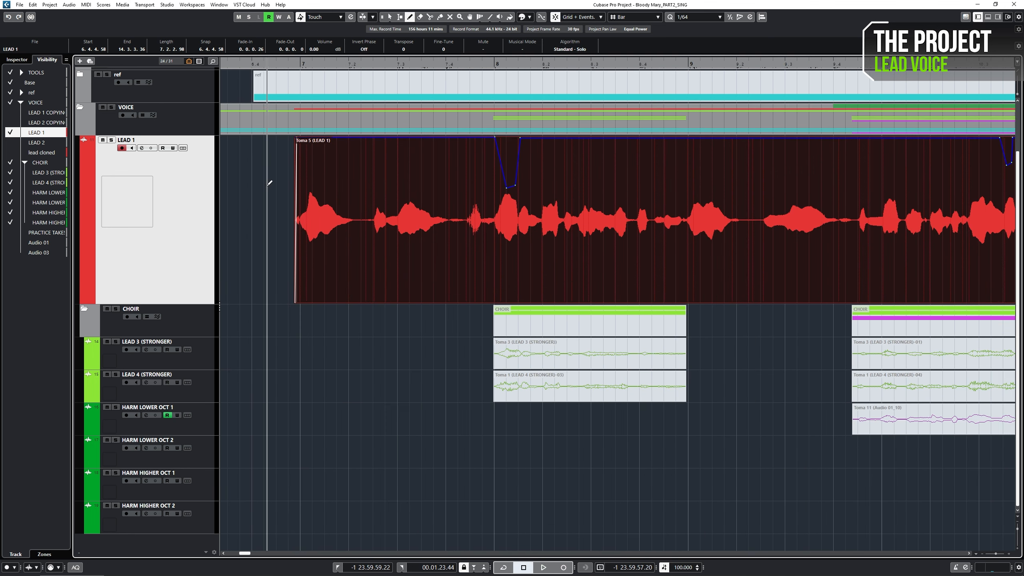
pyautogui.moveTo(309, 138); pyautogui.dragTo(309, 148)
pyautogui.scroll(-2, 373, 361)
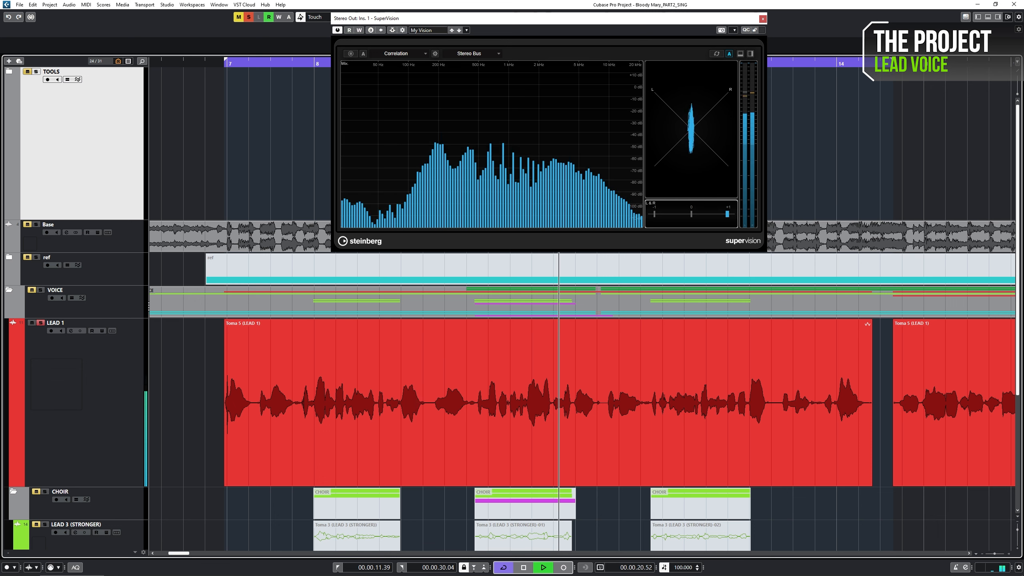
pyautogui.press('space')
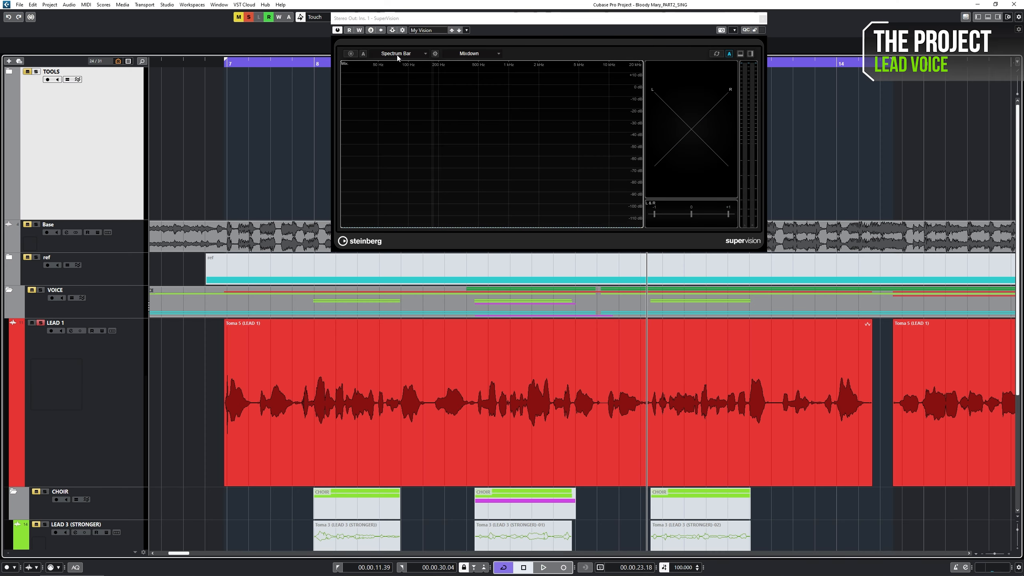
# Set the main SuperVision module to Spectrum Curve with the Mixdown channel mode while auditioning the lead voice
pyautogui.click(398, 55)
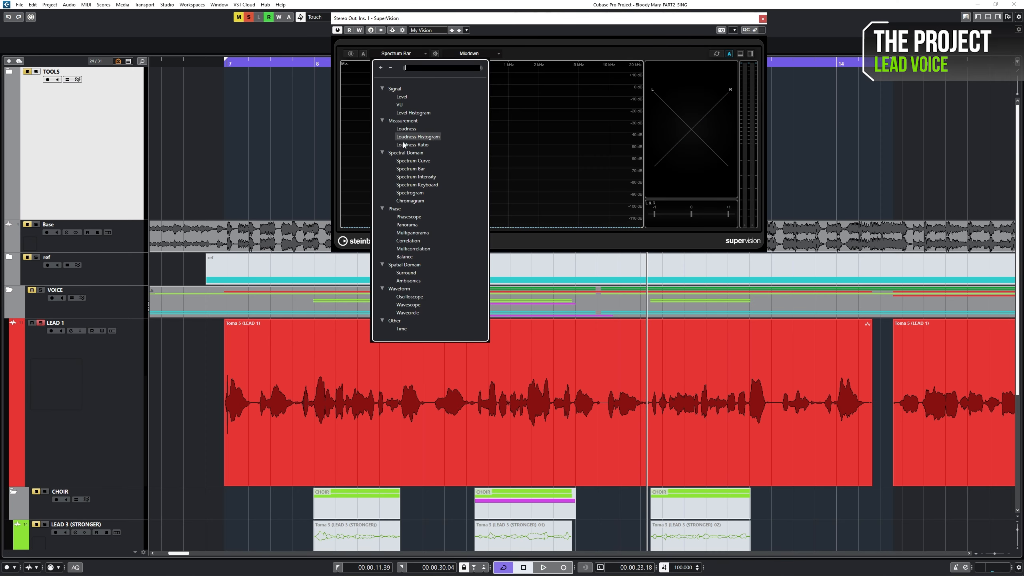
pyautogui.click(402, 160)
pyautogui.press('space')
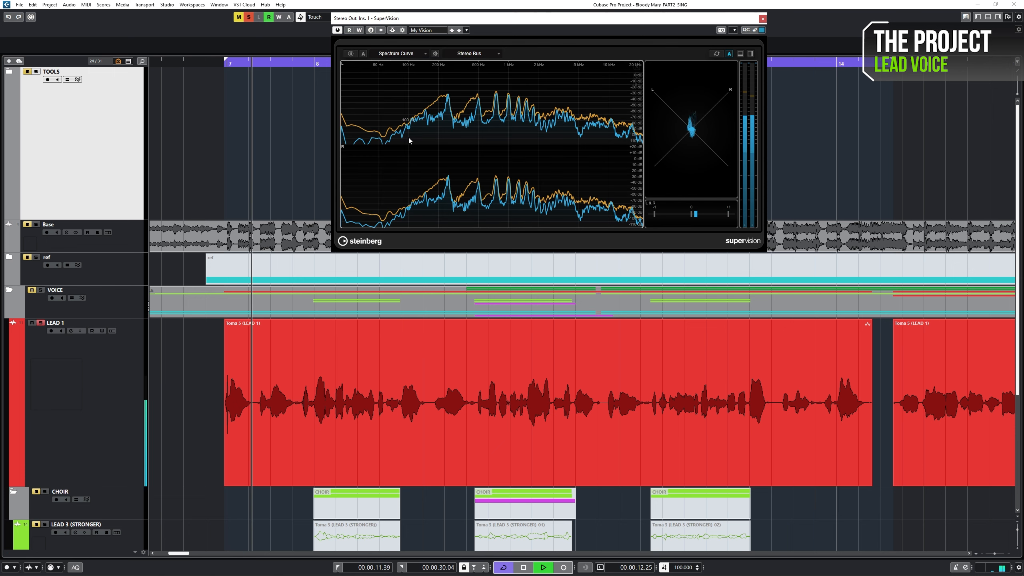
pyautogui.click(463, 53)
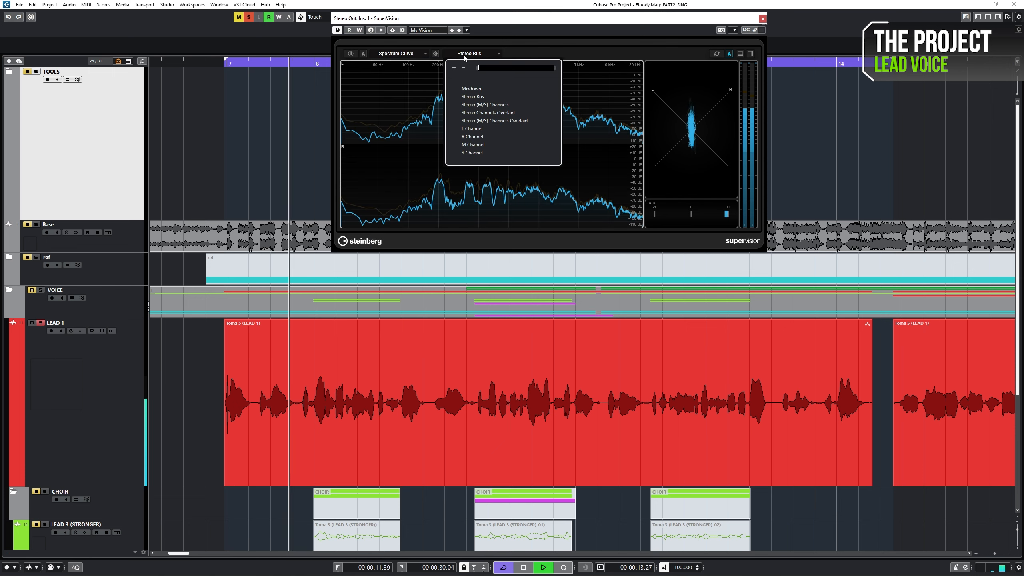
pyautogui.click(465, 89)
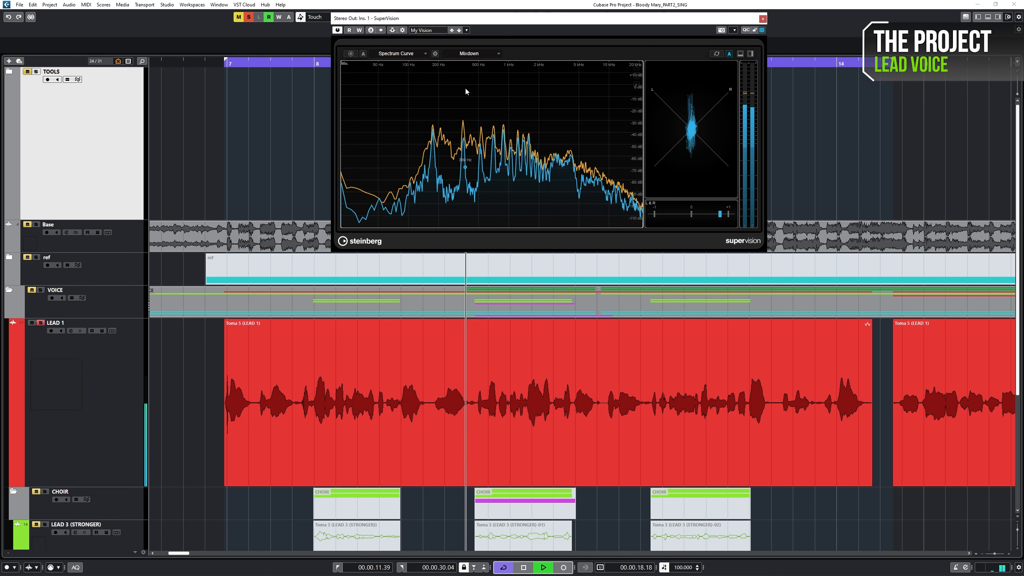
pyautogui.press('space')
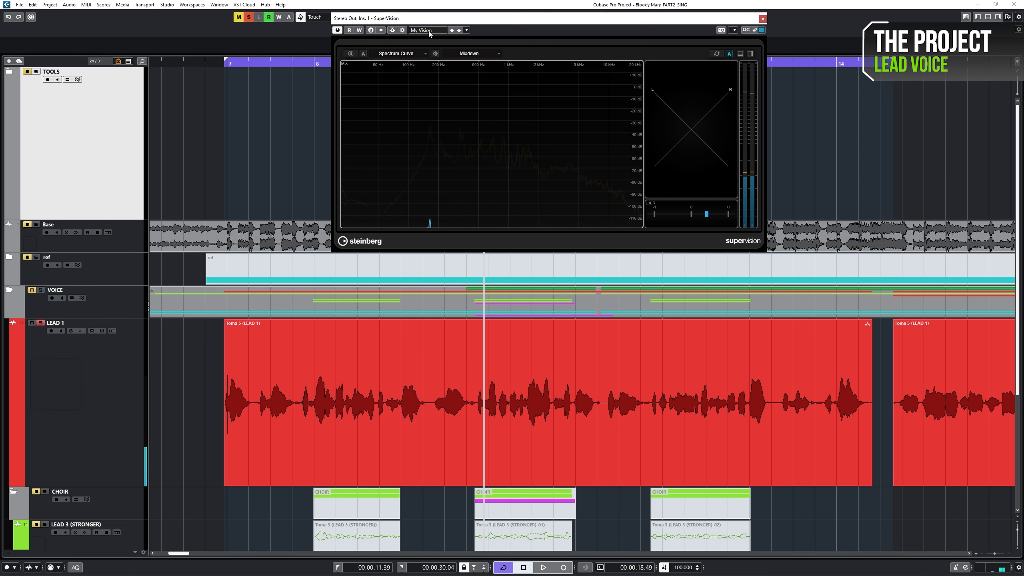
pyautogui.click(467, 31)
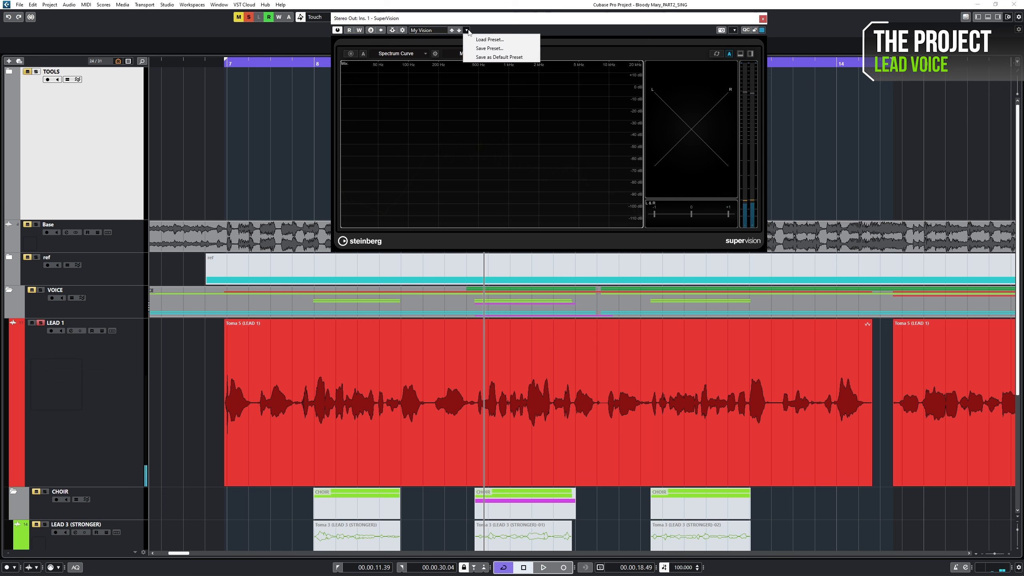
pyautogui.click(487, 48)
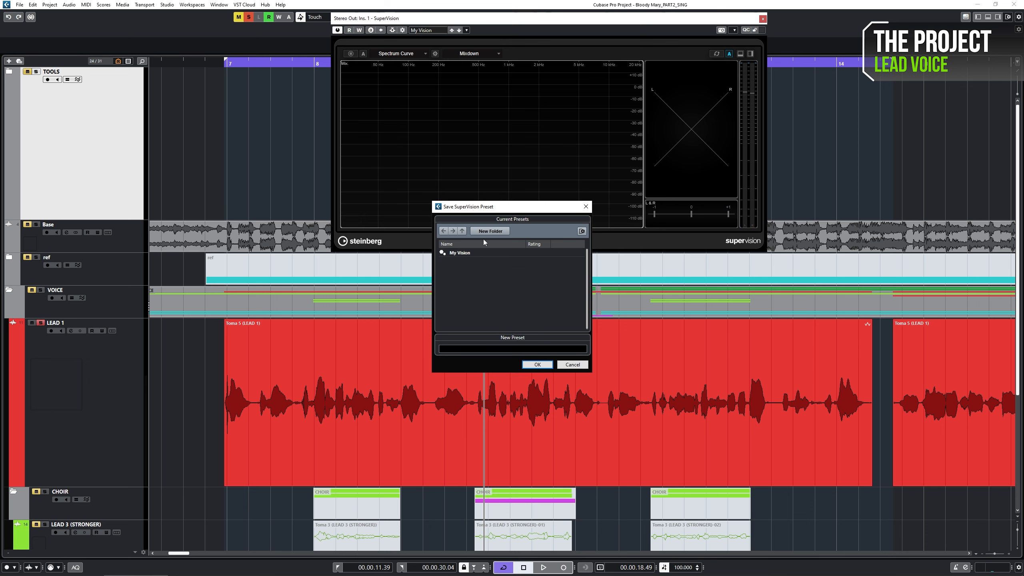
pyautogui.press('Escape')
# Audition the lead voice with the Frequency 2 bands: Cut 96 at 100 Hz, -4.0 dB at 487 Hz, and 9.0 dB at 18.83 kHz
pyautogui.press('space')
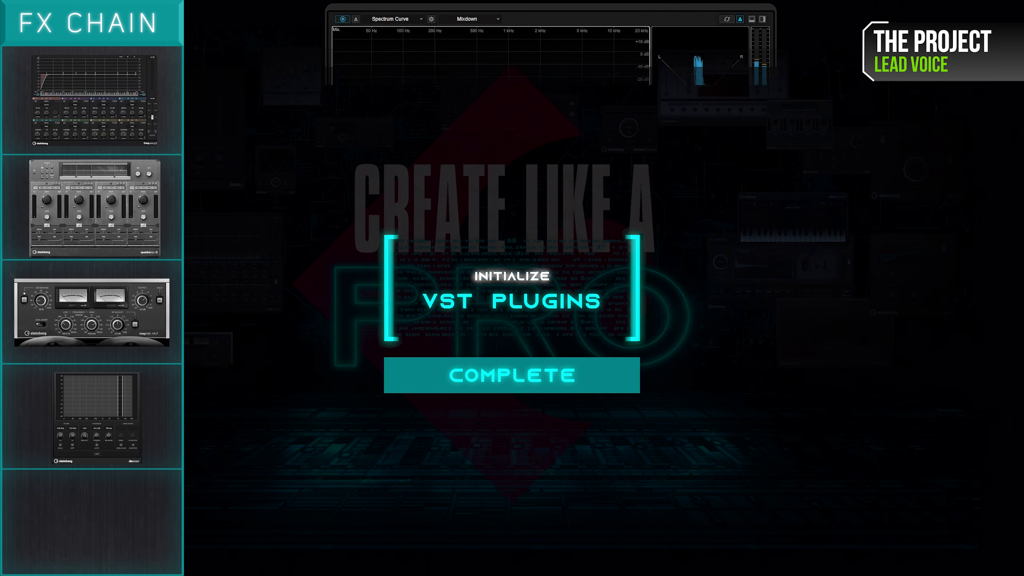
pyautogui.click(324, 399)
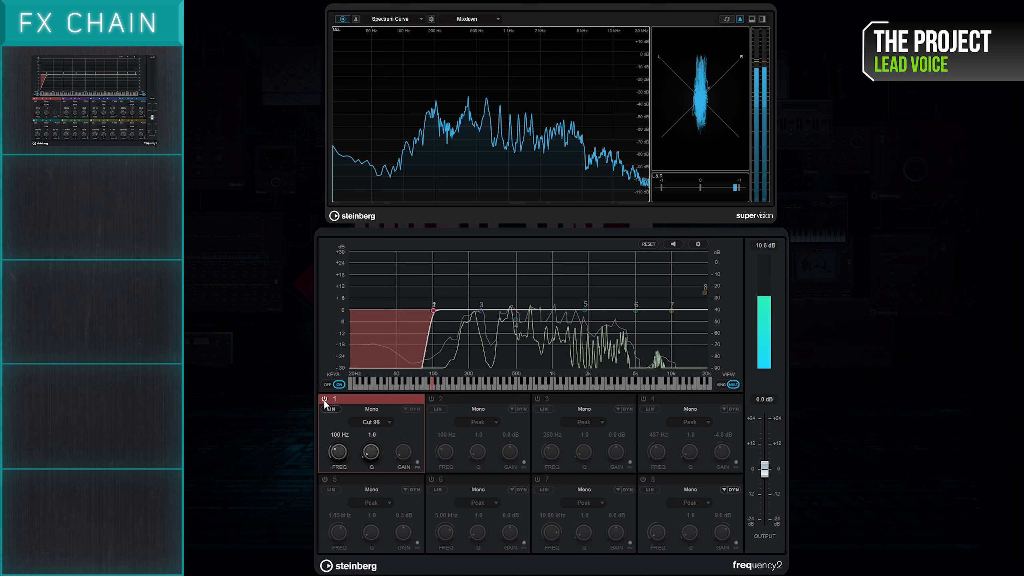
pyautogui.click(644, 399)
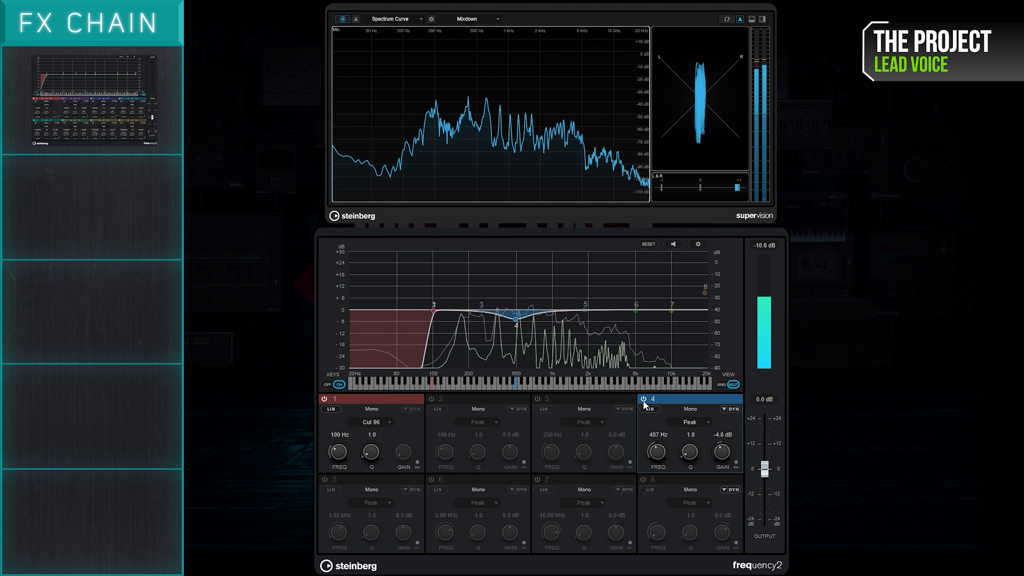
pyautogui.moveTo(515, 319)
pyautogui.mouseDown()
pyautogui.moveTo(516, 295)
pyautogui.moveTo(516, 320)
pyautogui.mouseUp()
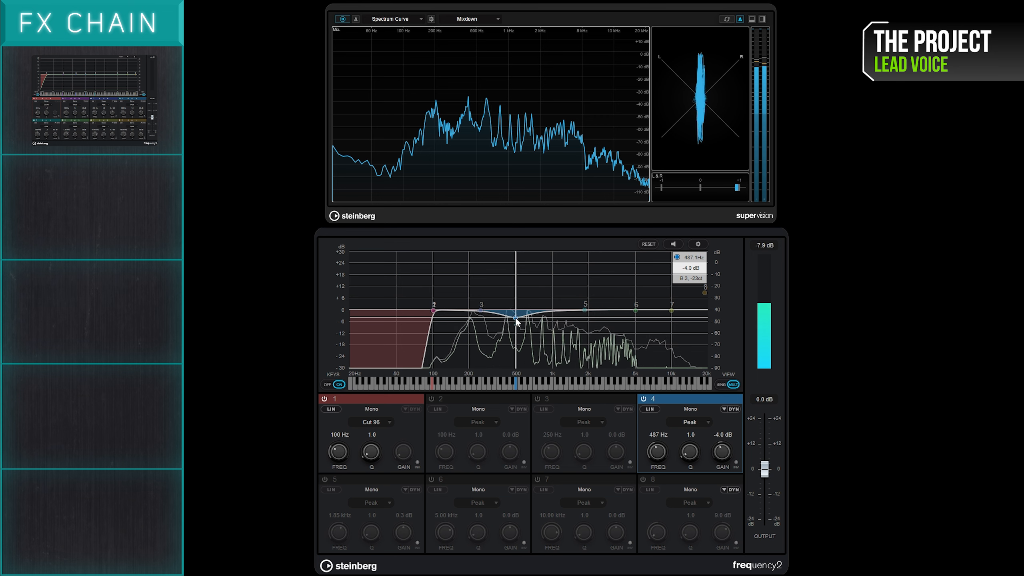
pyautogui.click(643, 480)
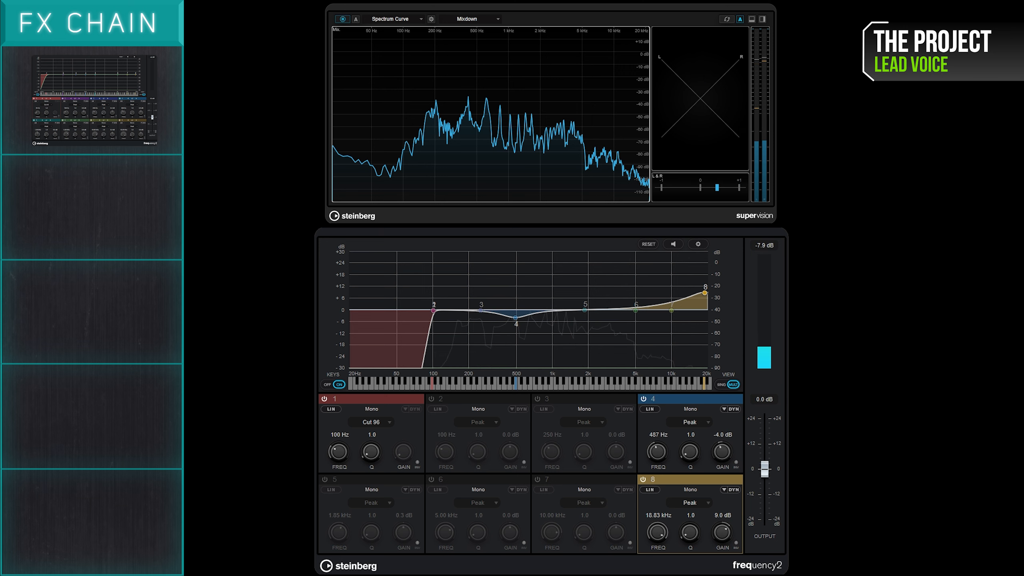
pyautogui.click(643, 480)
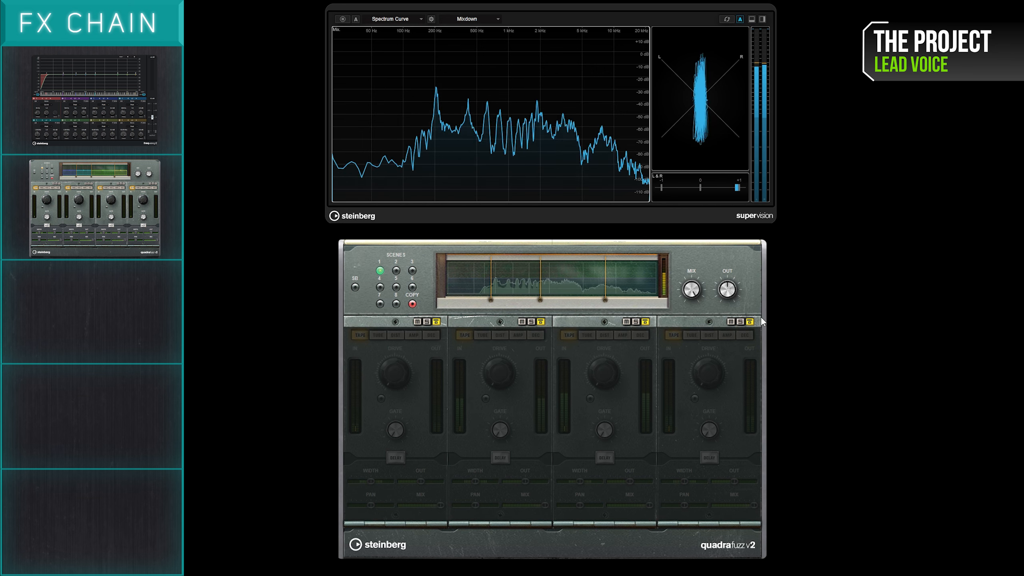
# Activate the highest frequency band in QuadraFuzz v2 with Tape distortion and adjust its drive
pyautogui.click(749, 321)
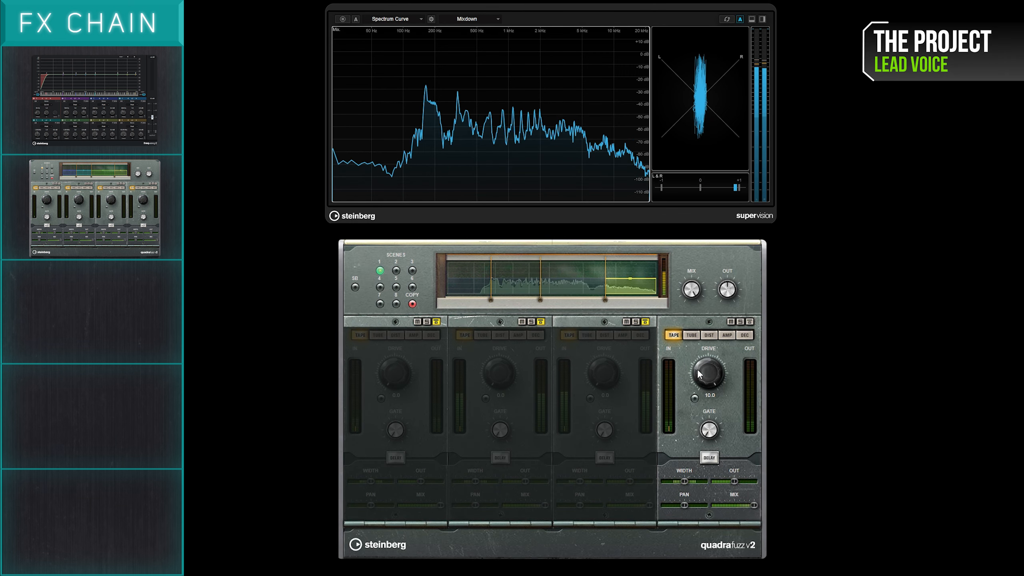
pyautogui.moveTo(701, 371); pyautogui.dragTo(702, 433)
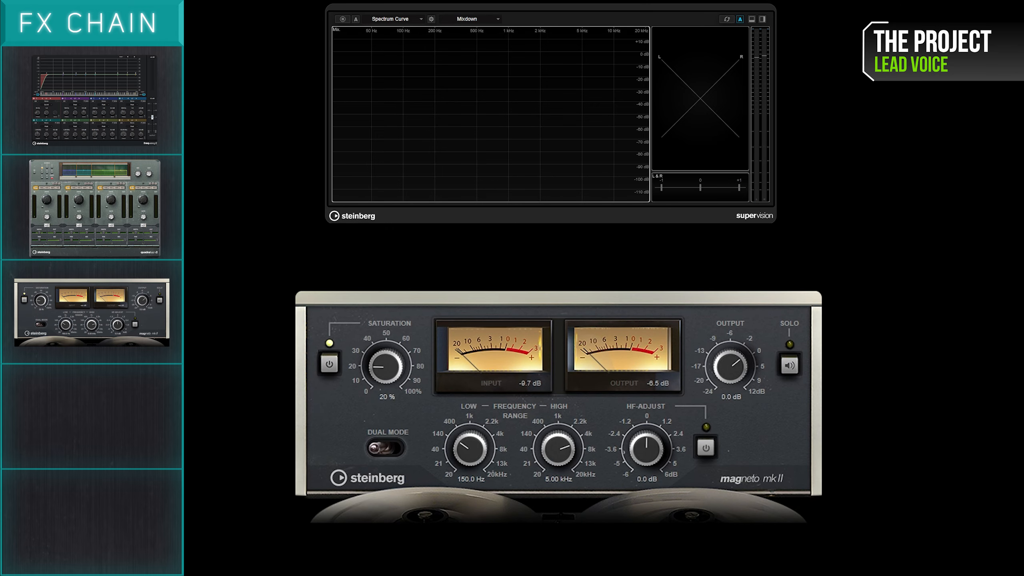
# Set Magneto MkII's frequency range to 1.04–4.57 kHz and its saturation to 71 %, and audition the lead voice
pyautogui.moveTo(466, 444); pyautogui.dragTo(469, 417)
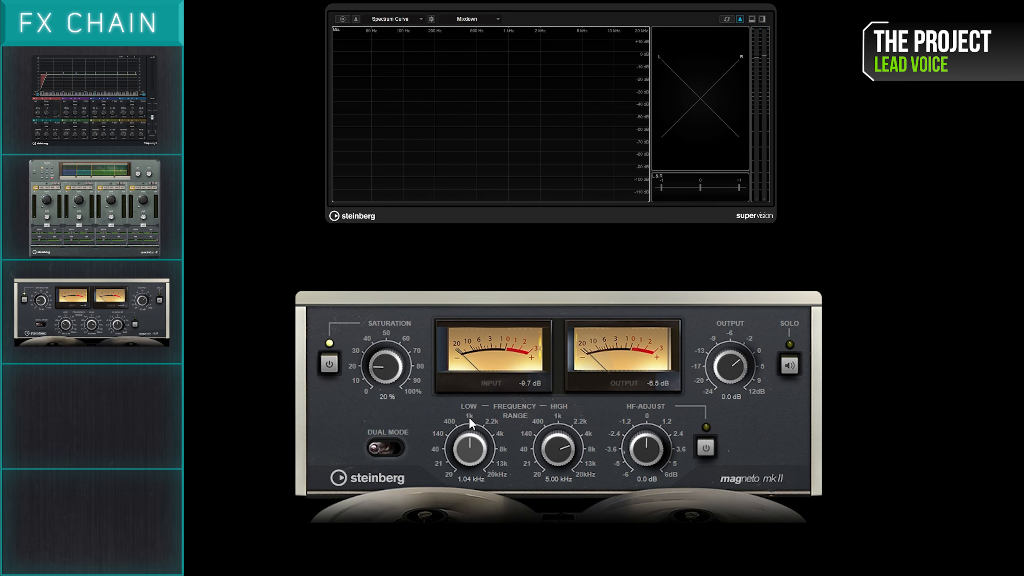
pyautogui.moveTo(563, 448); pyautogui.dragTo(562, 450)
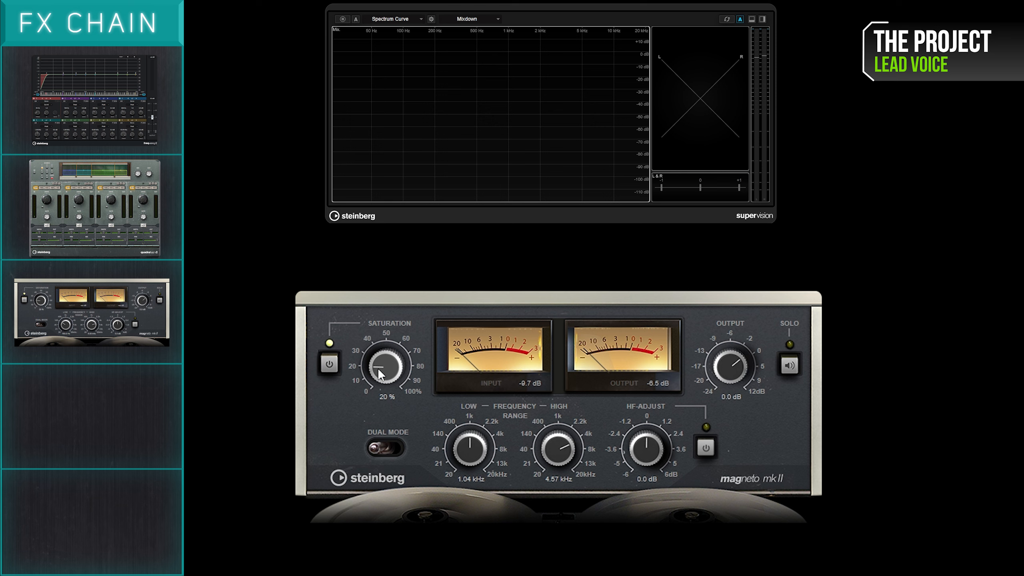
pyautogui.moveTo(378, 369); pyautogui.dragTo(384, 303)
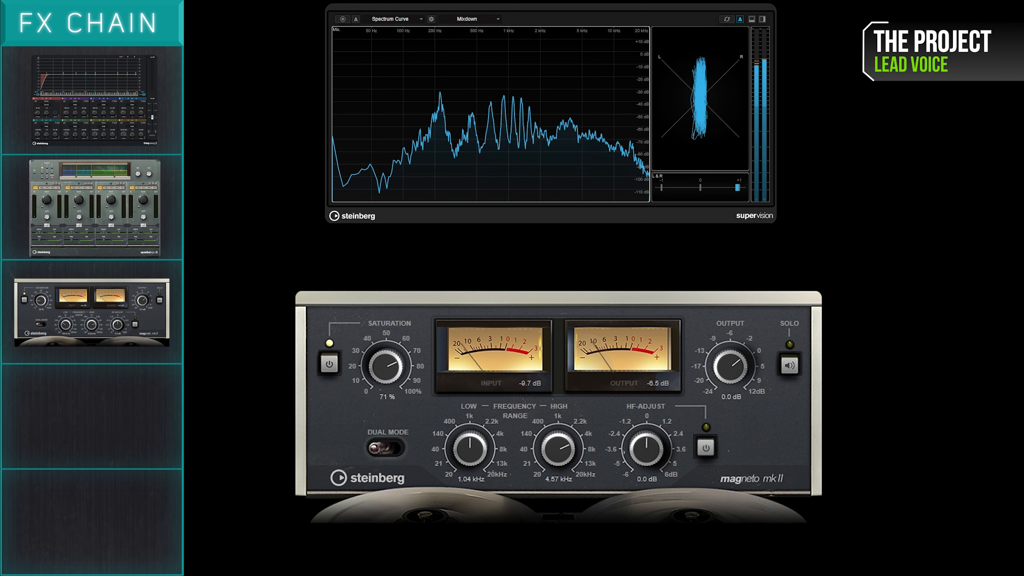
pyautogui.press('space')
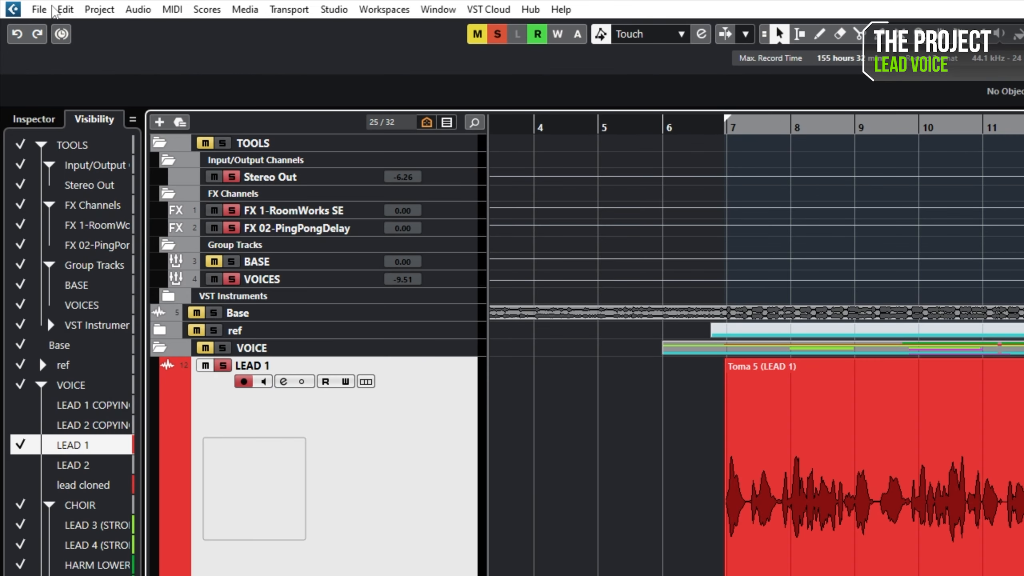
# Import only the structure track from the Bloody Mary-04 project, at its absolute position
pyautogui.click(20, 4)
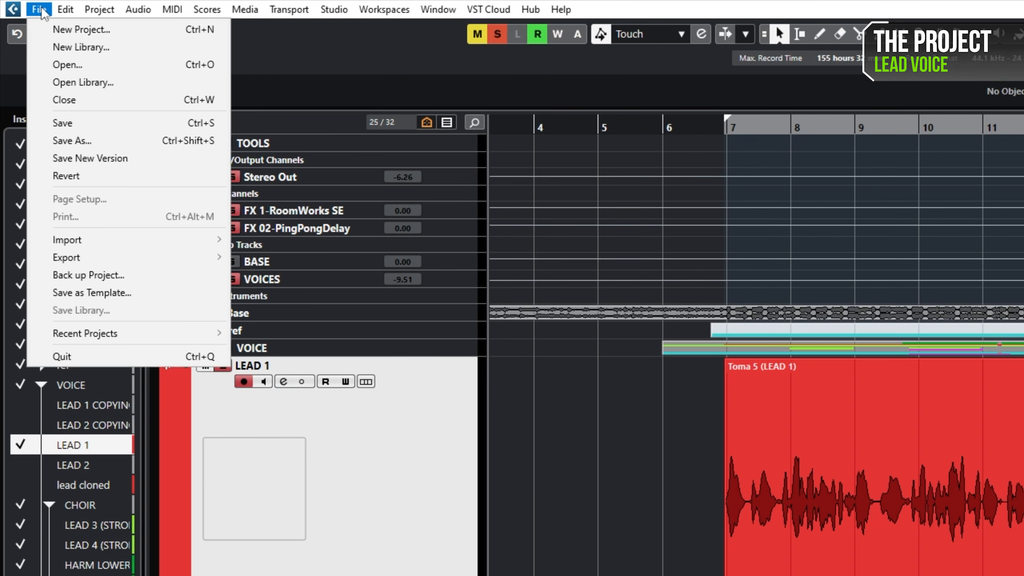
pyautogui.moveTo(144, 243)
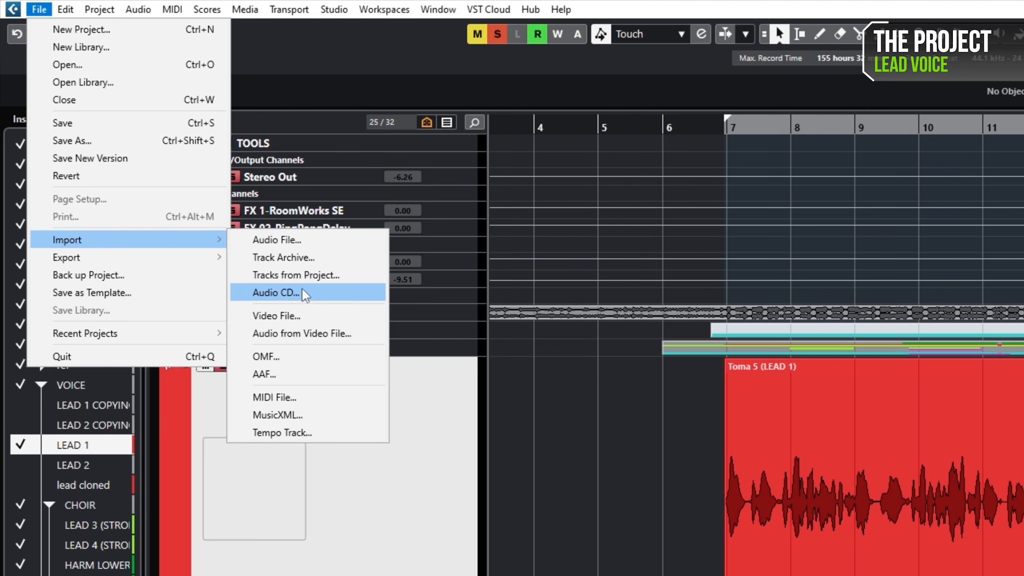
pyautogui.click(313, 284)
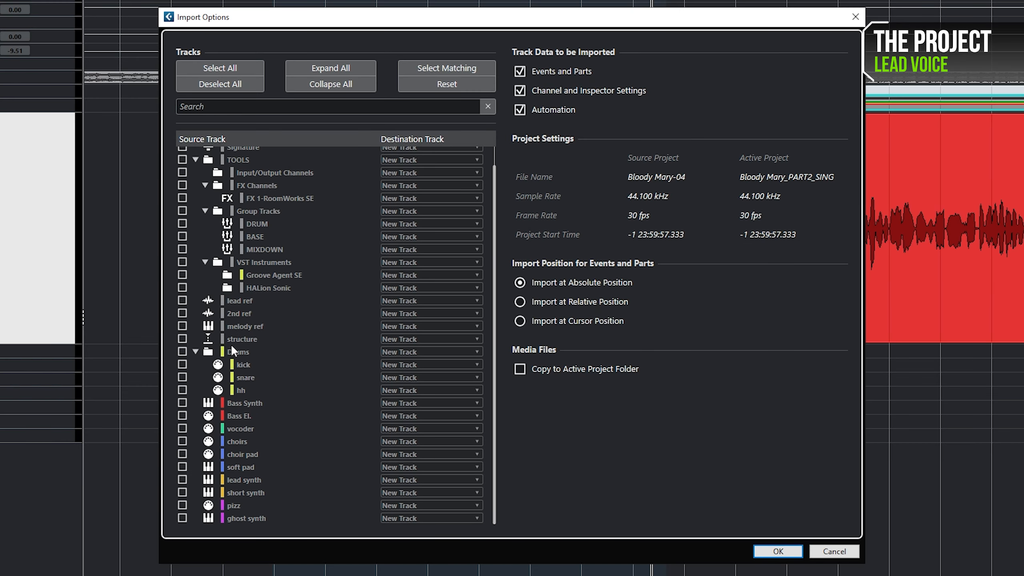
pyautogui.click(183, 358)
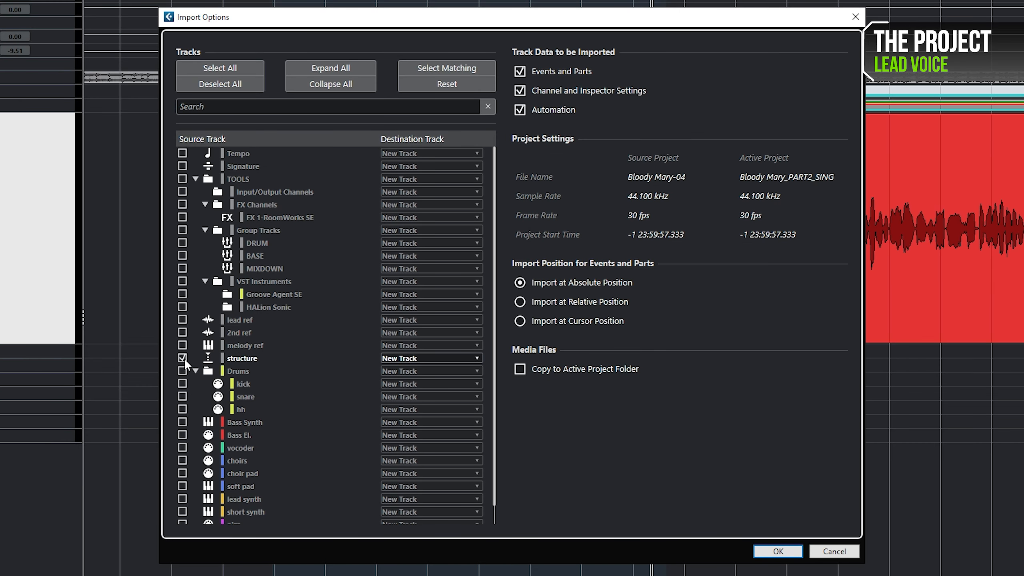
pyautogui.click(784, 554)
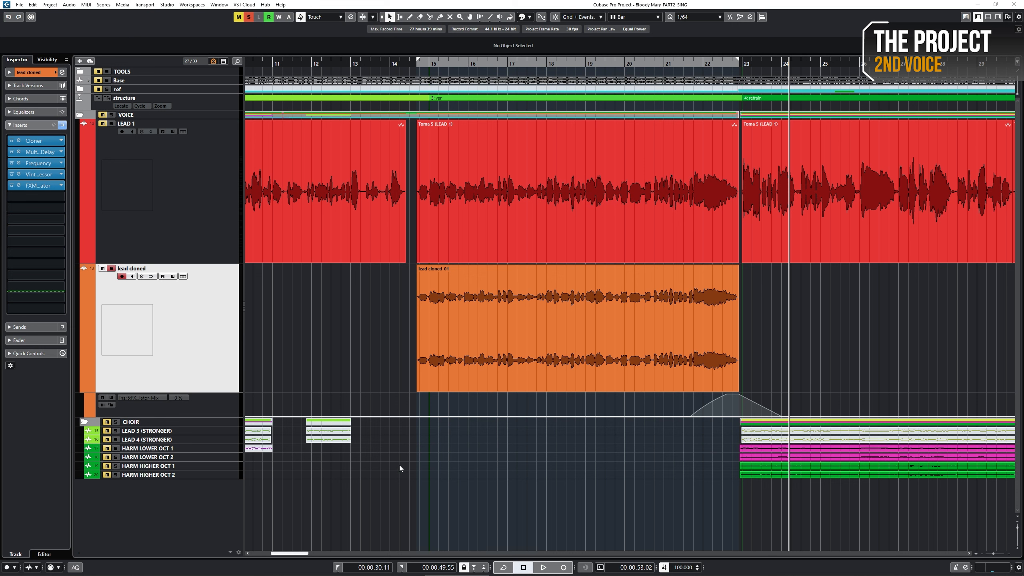
# Enable automation reading for the FX Modulator mix lane of the lead cloned track while playing from the left locator
pyautogui.press('KP_1')
pyautogui.press('space')
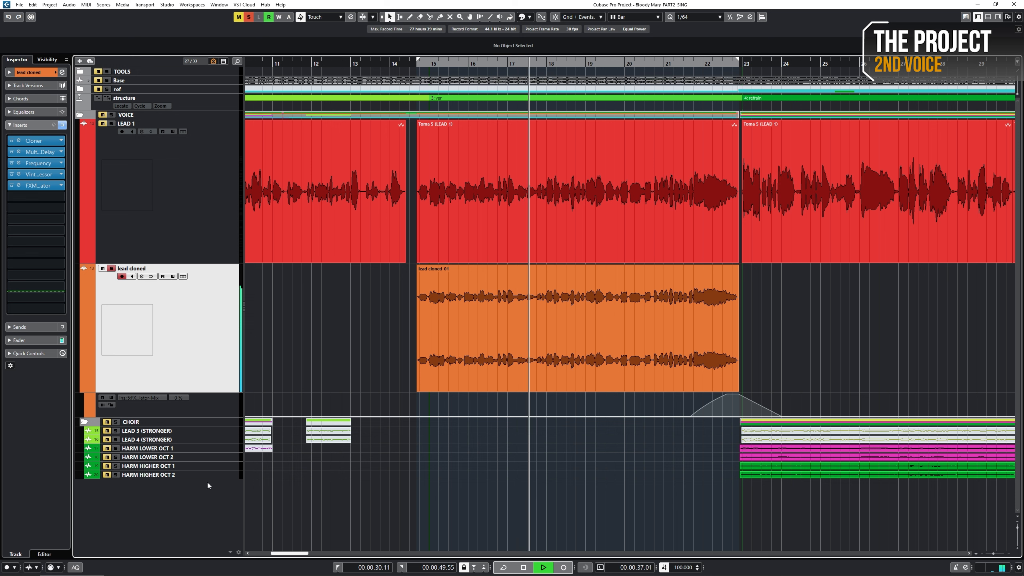
pyautogui.click(102, 397)
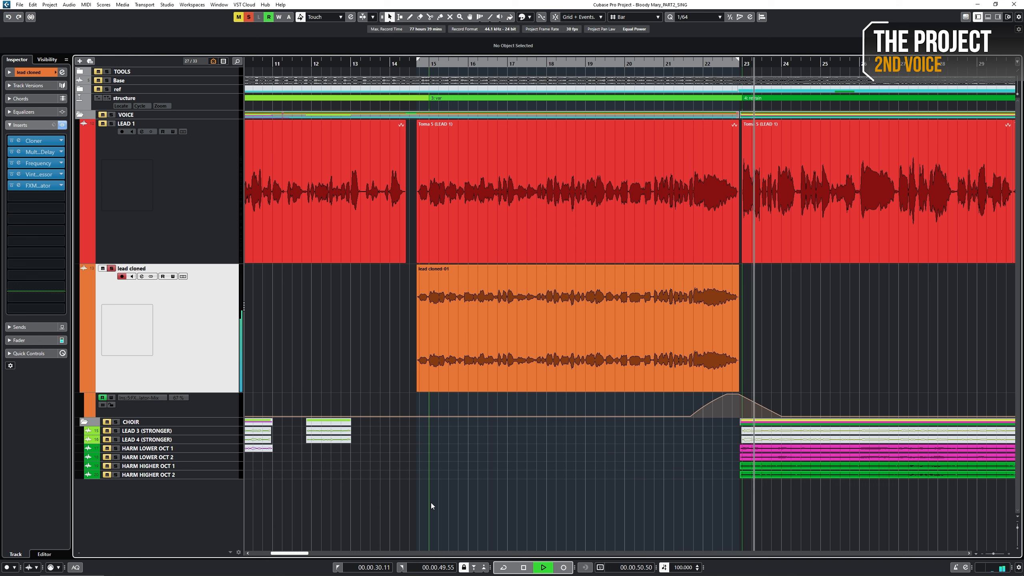
pyautogui.press('space')
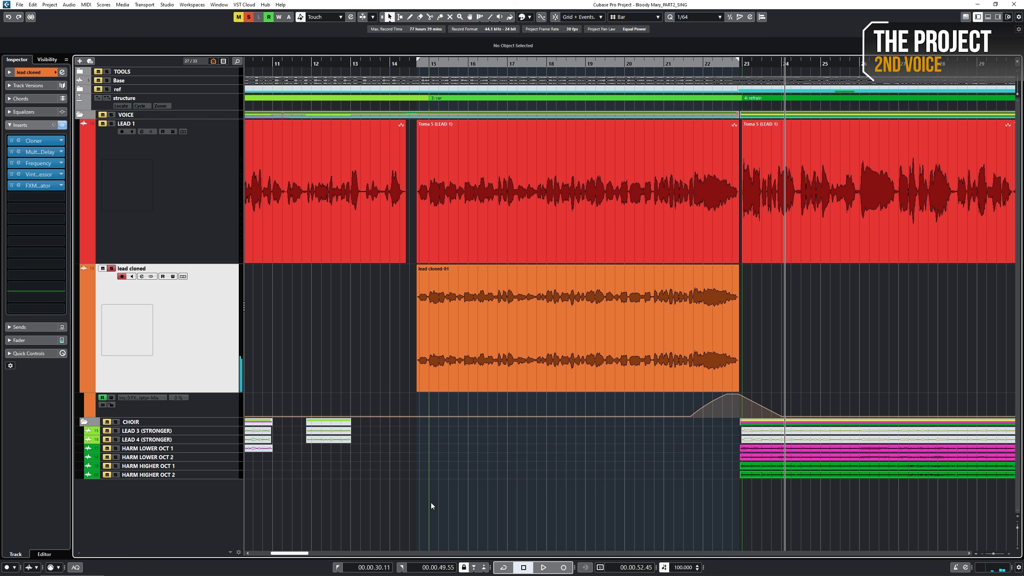
# Fade out the LEAD 1 clip above lead cloned from about bar 22 to its end, and audition the transition
pyautogui.moveTo(737, 122); pyautogui.dragTo(702, 123)
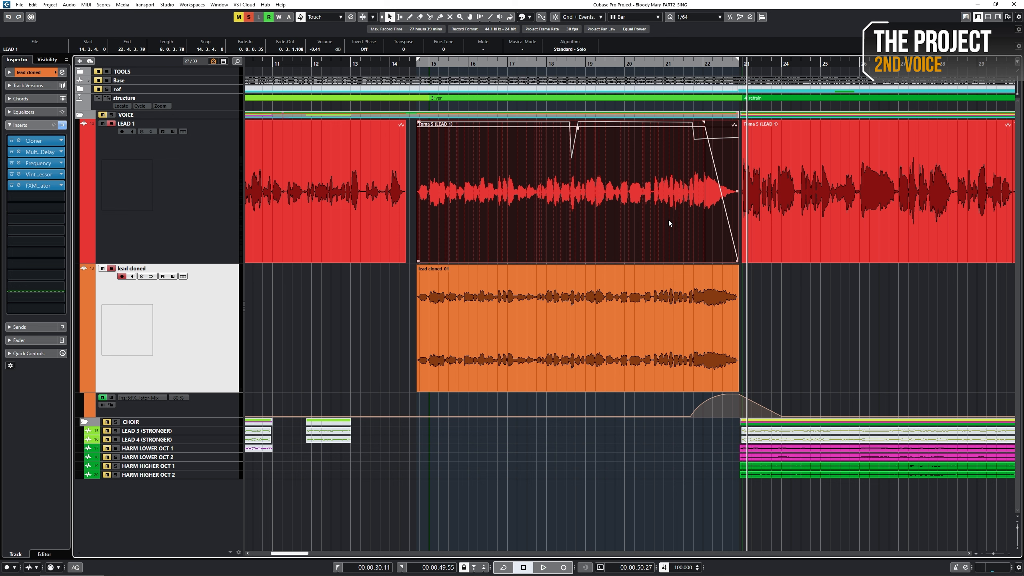
pyautogui.click(651, 209)
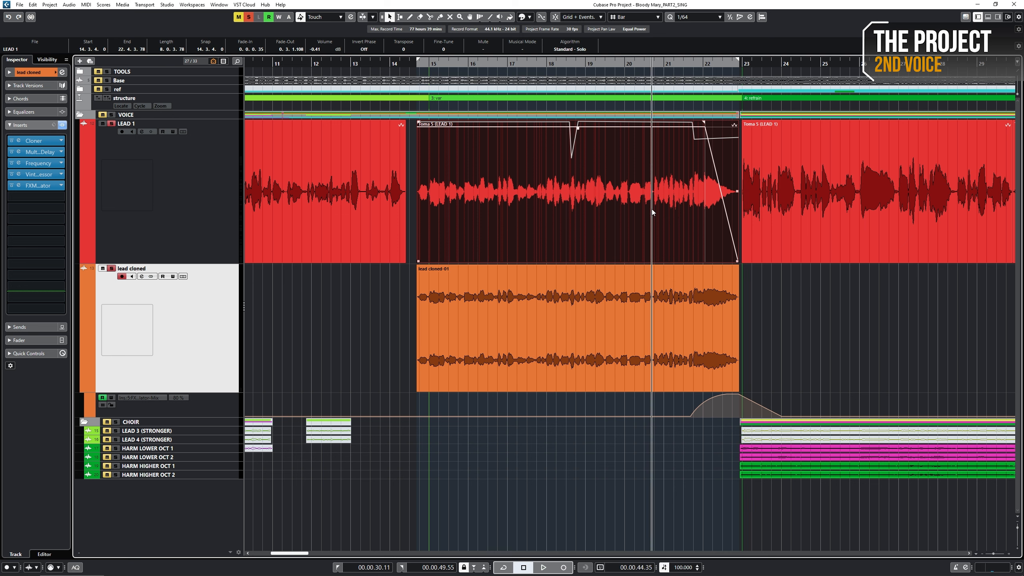
pyautogui.press('space')
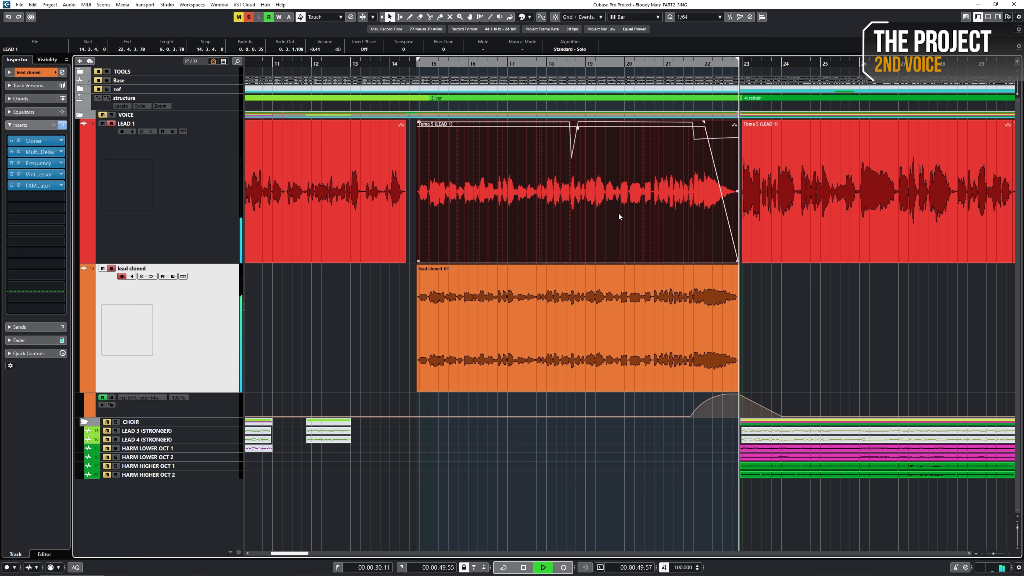
pyautogui.press('space')
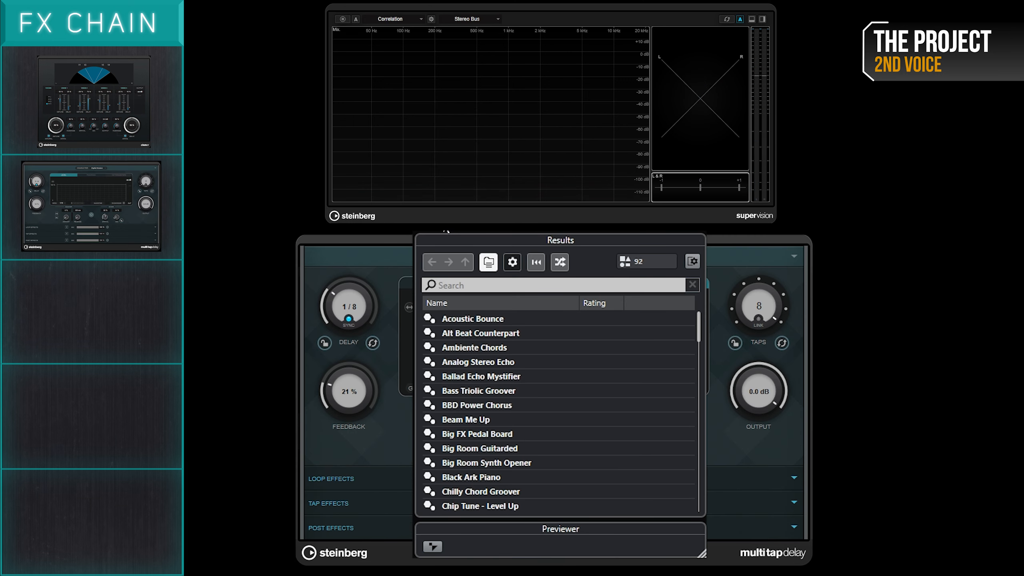
# Load the Ballad Echo Mystifier preset in MultiTap Delay and expand its loop effects
pyautogui.click(454, 284)
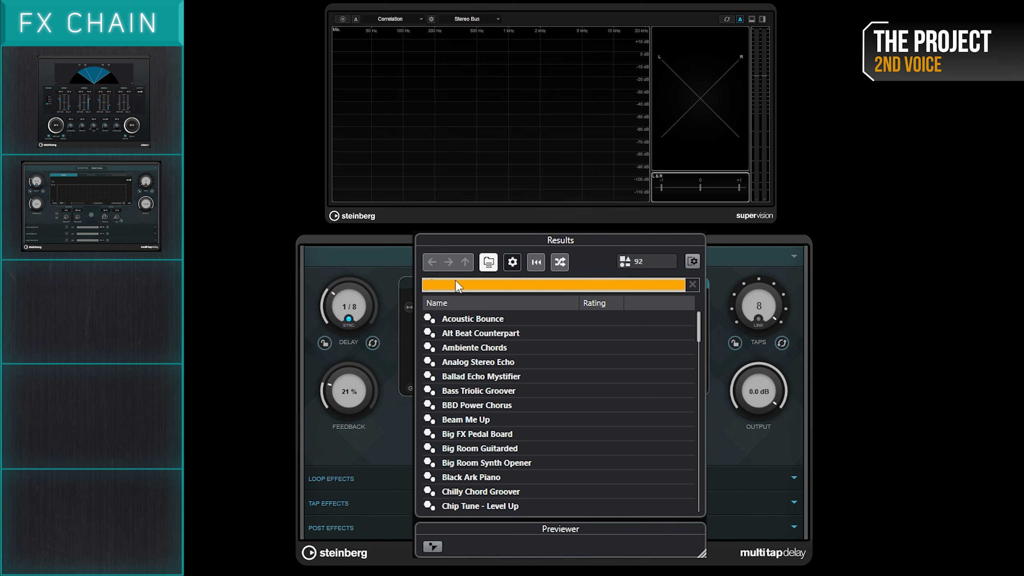
pyautogui.write('ball')
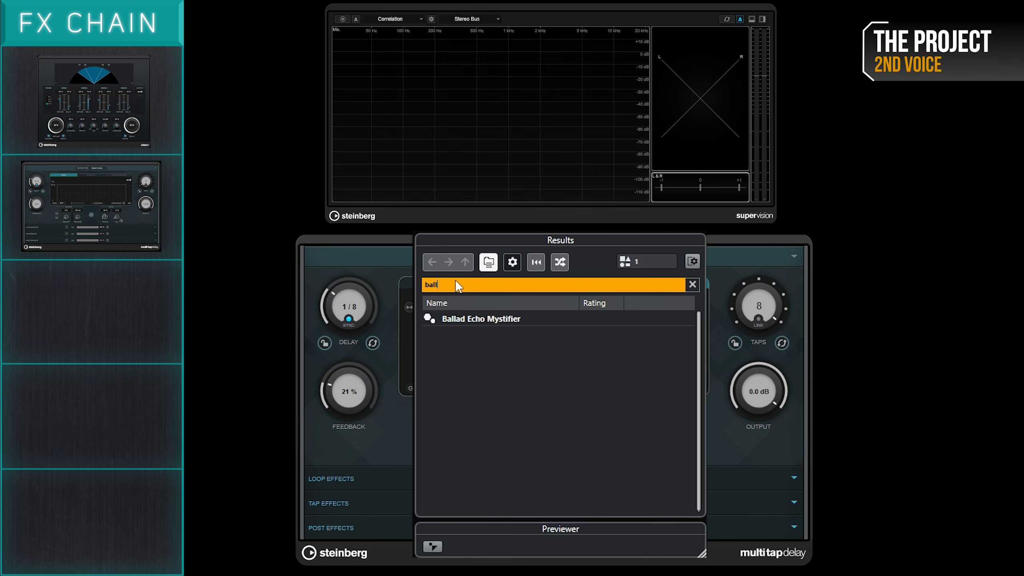
pyautogui.doubleClick(565, 321)
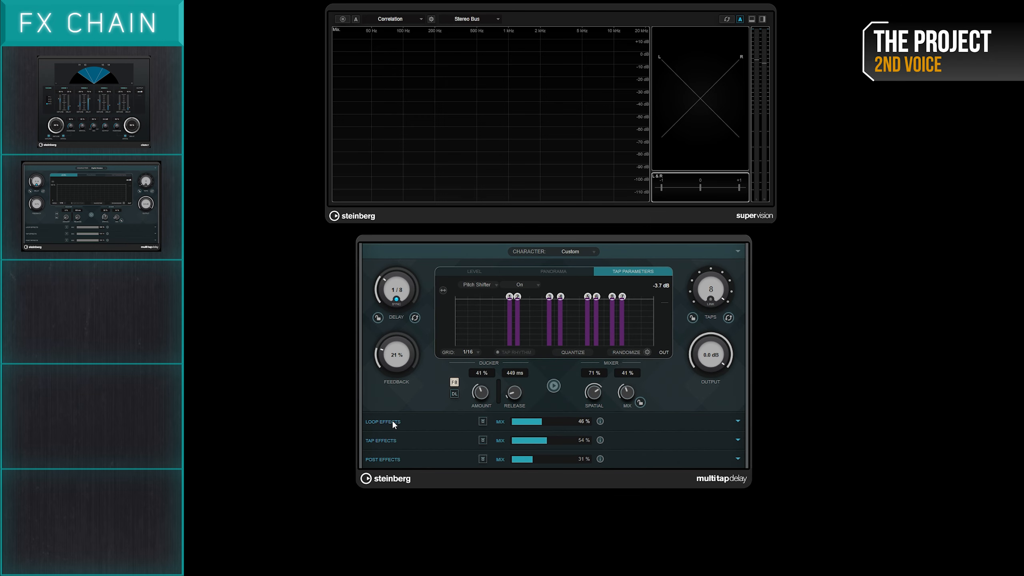
pyautogui.click(393, 422)
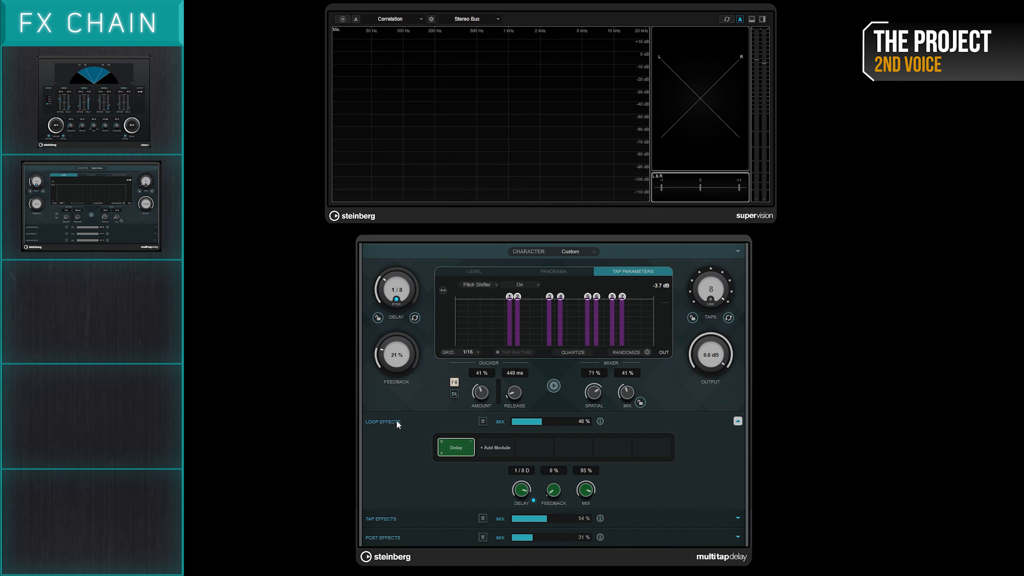
# Examine the loop, tap and post effects of MultiTap Delay and the effect modules of FX Modulator
pyautogui.click(396, 421)
pyautogui.click(391, 440)
pyautogui.click(393, 442)
pyautogui.click(393, 459)
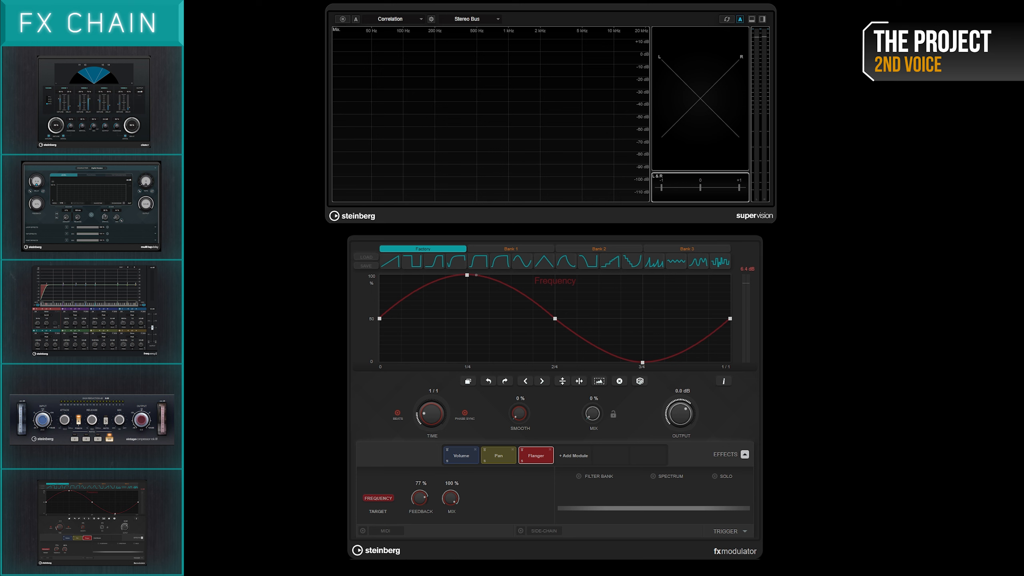
pyautogui.click(498, 460)
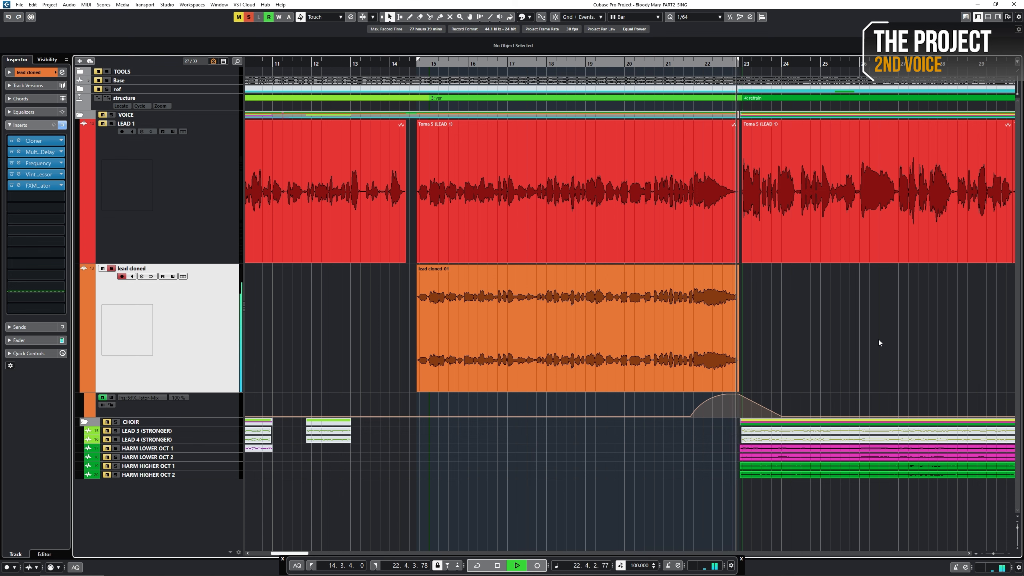
# Stop playback and compare the LEAD 1 equalizer spectrum with lead cloned as the comparison channel
pyautogui.press('space')
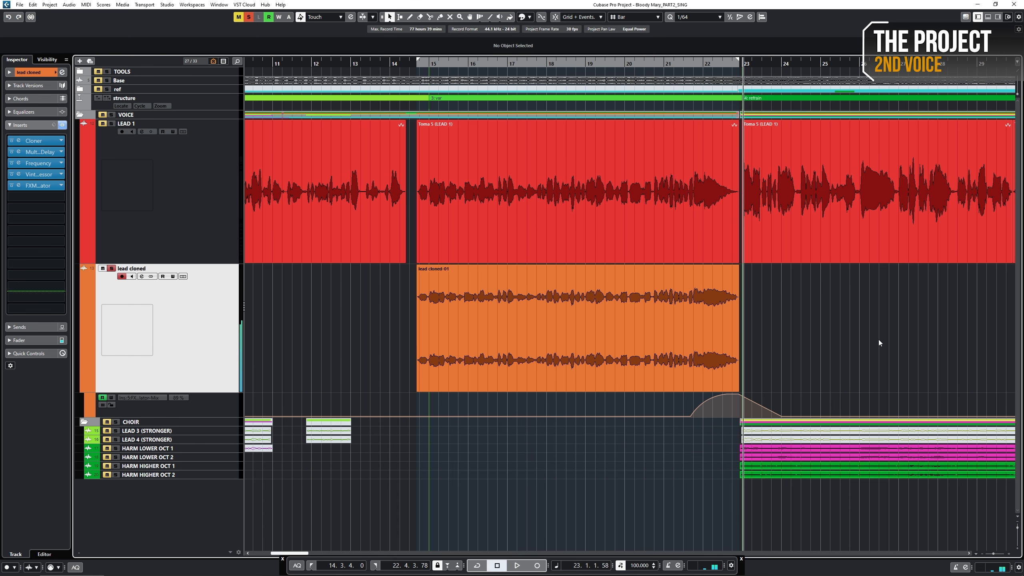
pyautogui.click(142, 132)
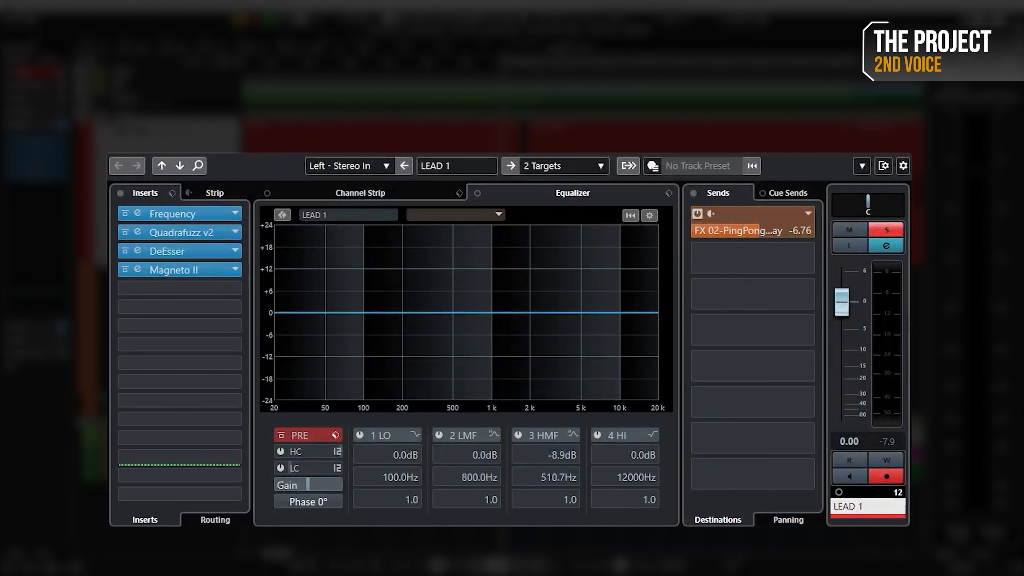
pyautogui.click(466, 217)
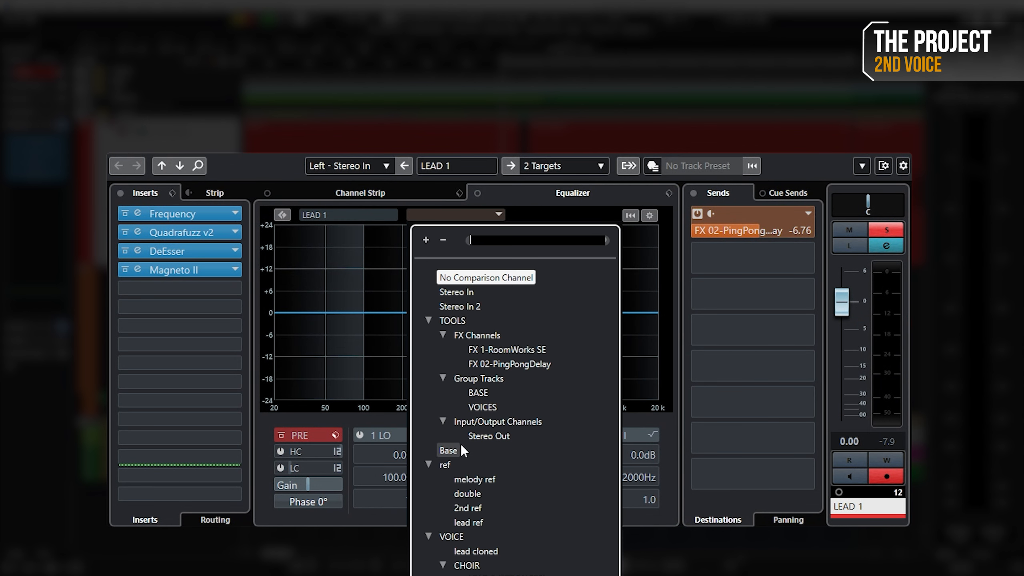
pyautogui.click(459, 555)
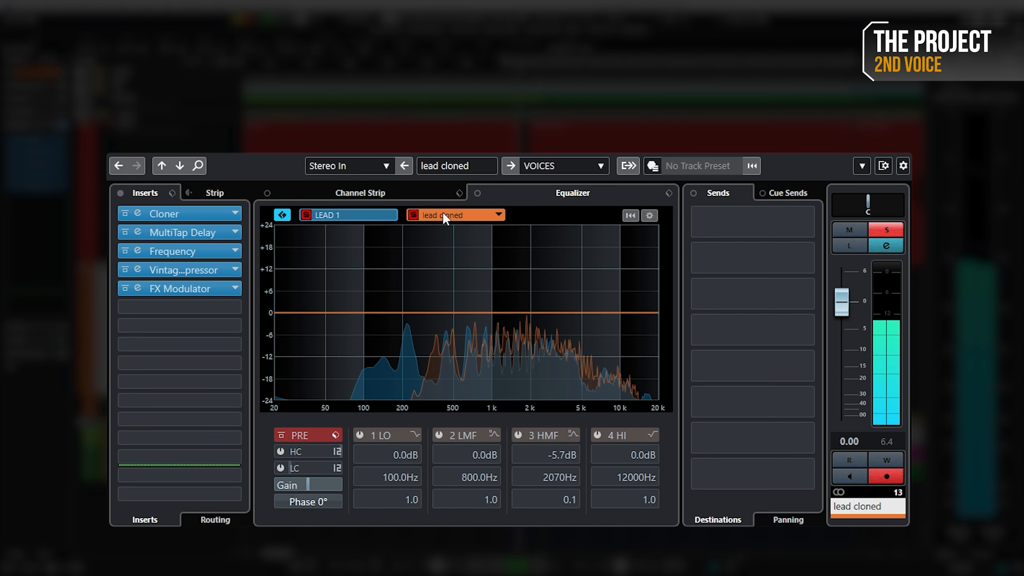
# Enable the 3 HMF band on lead cloned, move its cut to about 2.75 kHz at -6.1 dB, and raise its gain
pyautogui.click(518, 434)
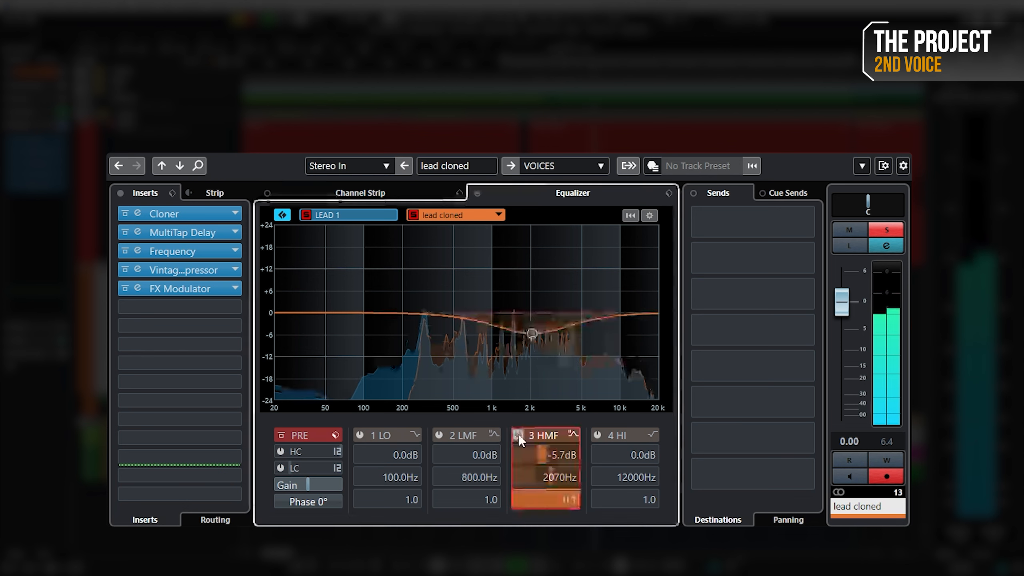
pyautogui.moveTo(533, 333); pyautogui.dragTo(546, 334)
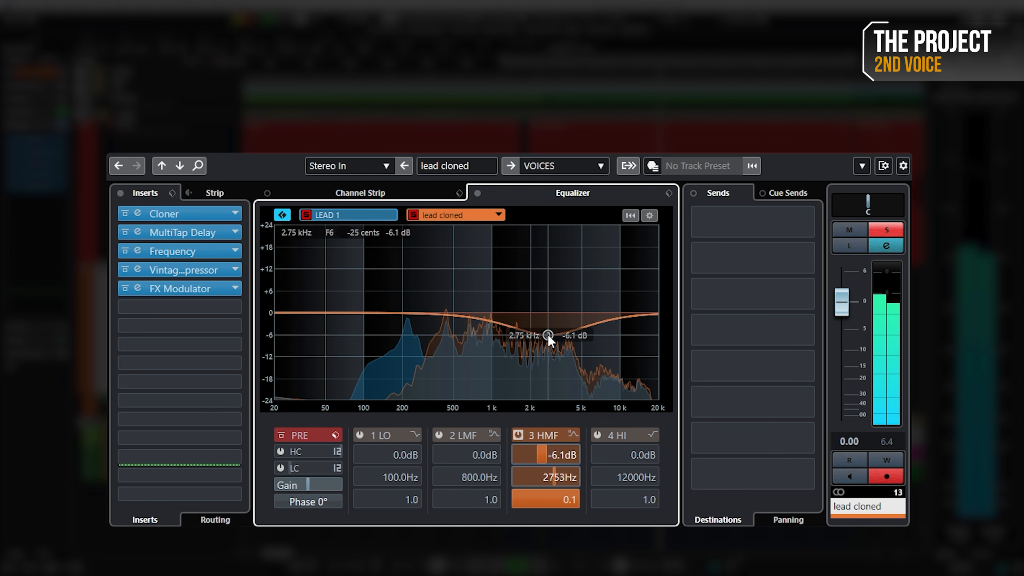
pyautogui.moveTo(547, 334); pyautogui.dragTo(547, 274)
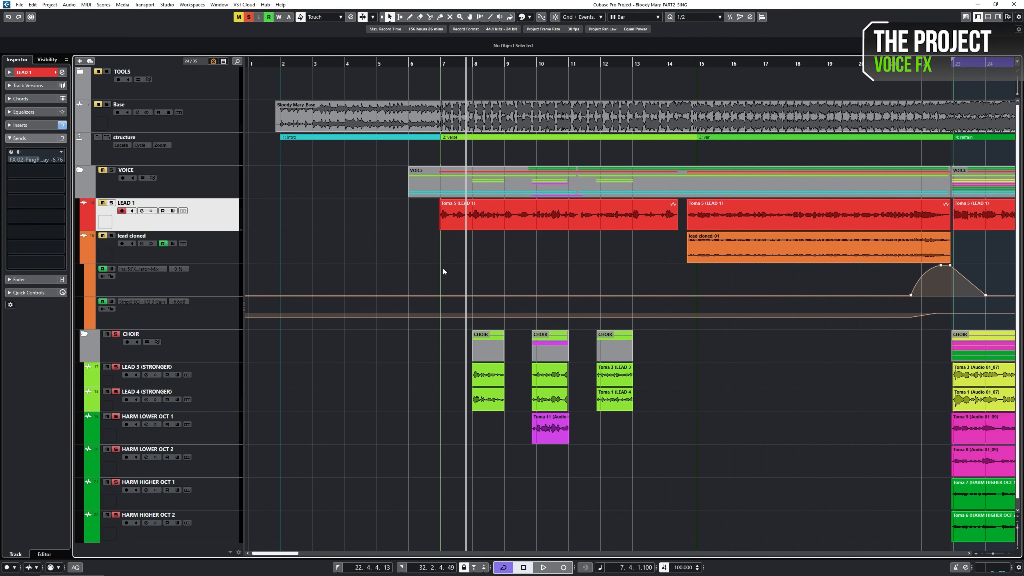
# Audition the verse with the choir and copy its LEAD 1 clip to new audio tracks below CHOIR
pyautogui.press('space')
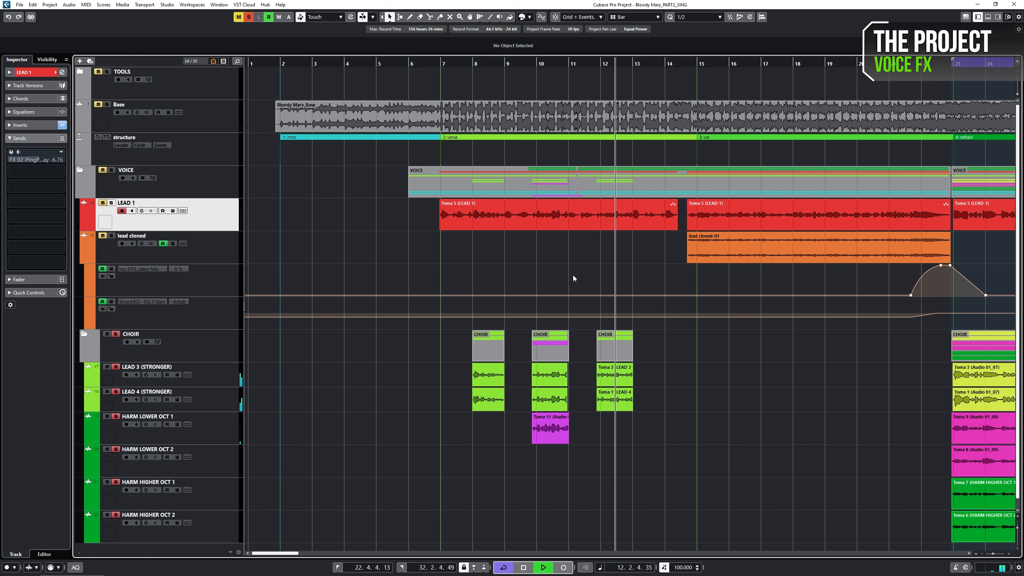
pyautogui.press('space')
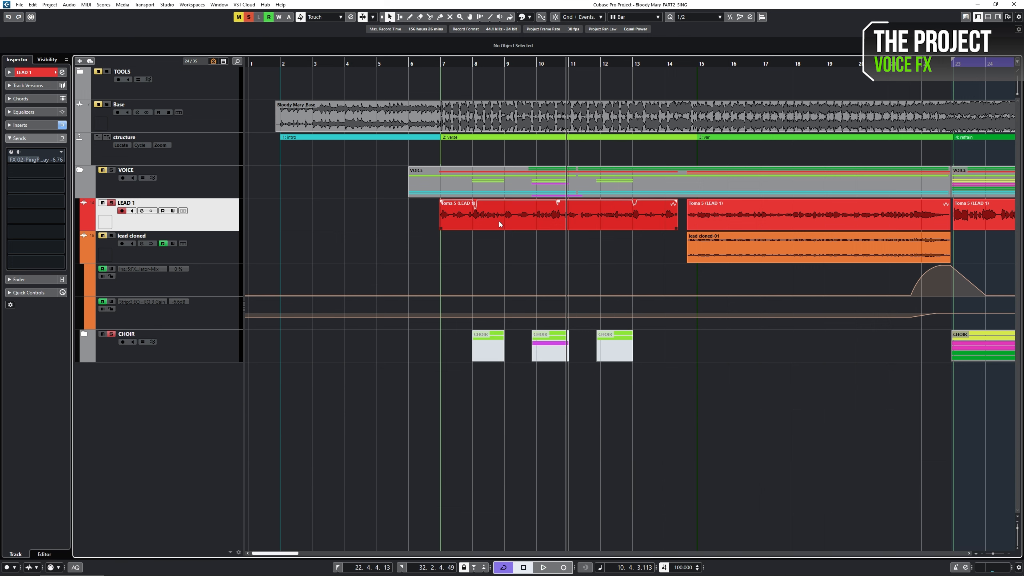
pyautogui.moveTo(499, 221); pyautogui.dragTo(514, 449)
pyautogui.click(389, 437)
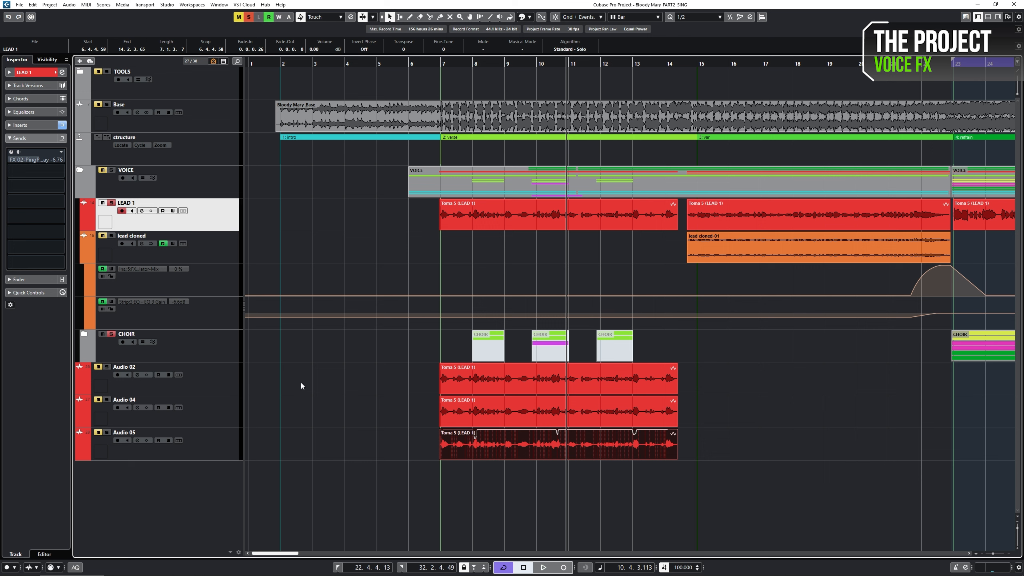
# Select the verse clips on vox fx 1, vox fx 2 and vox fx 3 together and bounce the selection
pyautogui.moveTo(378, 376); pyautogui.dragTo(637, 454)
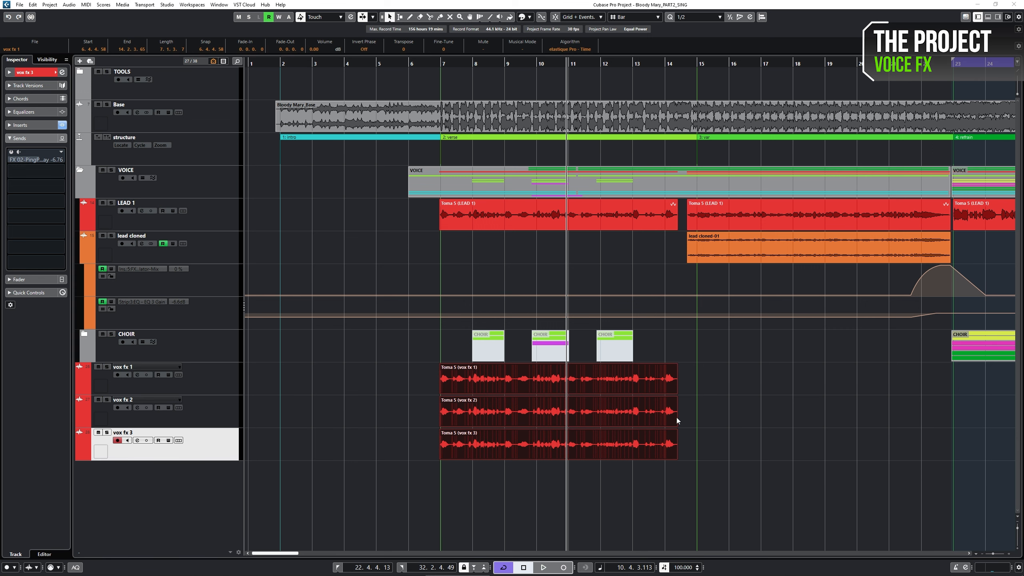
pyautogui.click(727, 413)
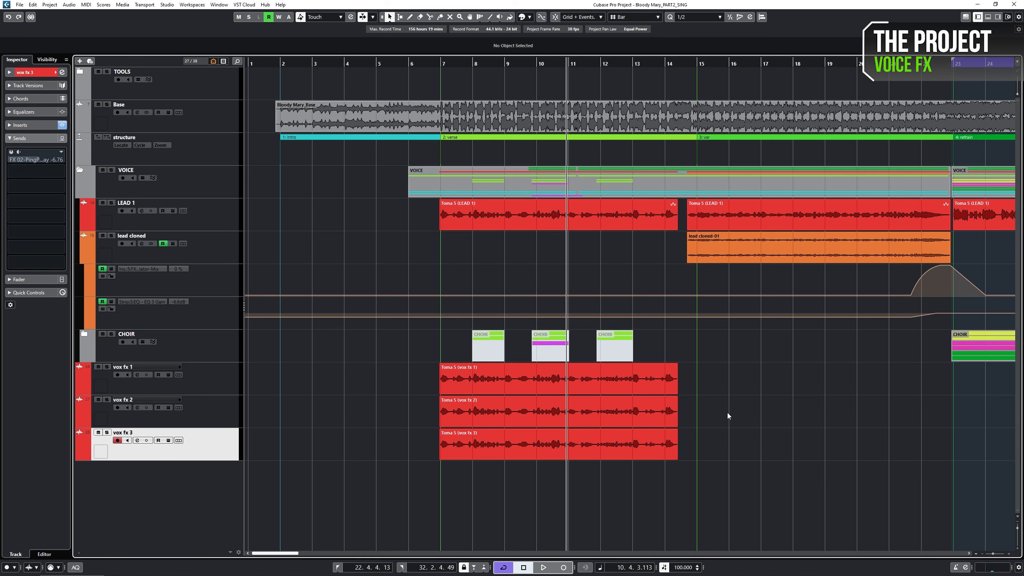
pyautogui.moveTo(418, 375); pyautogui.dragTo(482, 446)
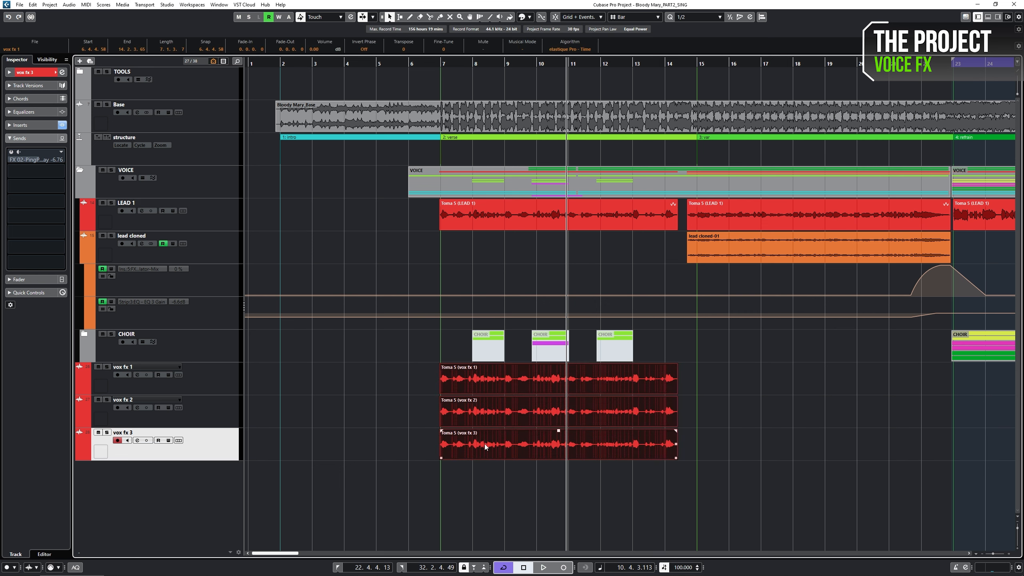
pyautogui.rightClick(486, 441)
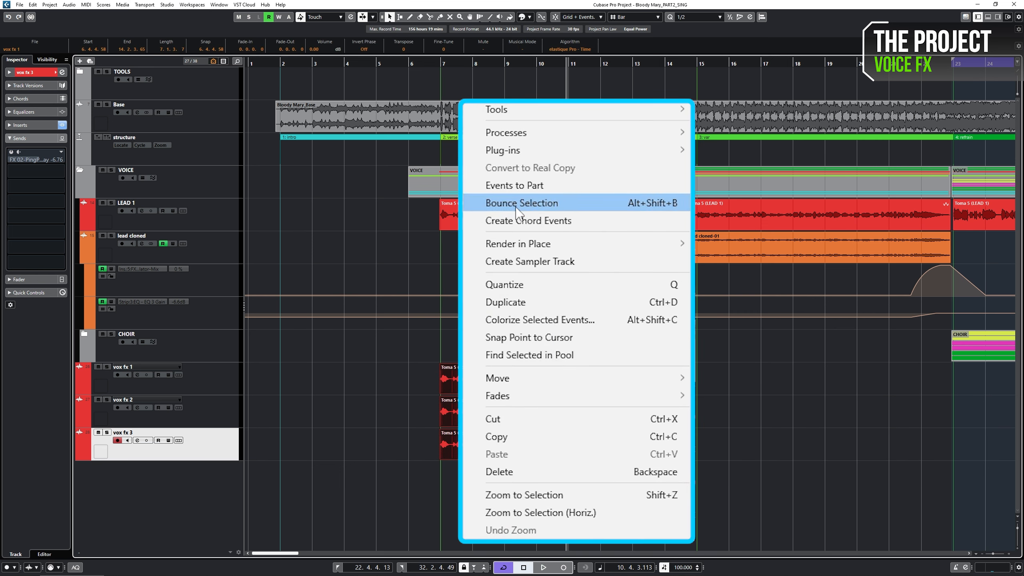
pyautogui.click(389, 384)
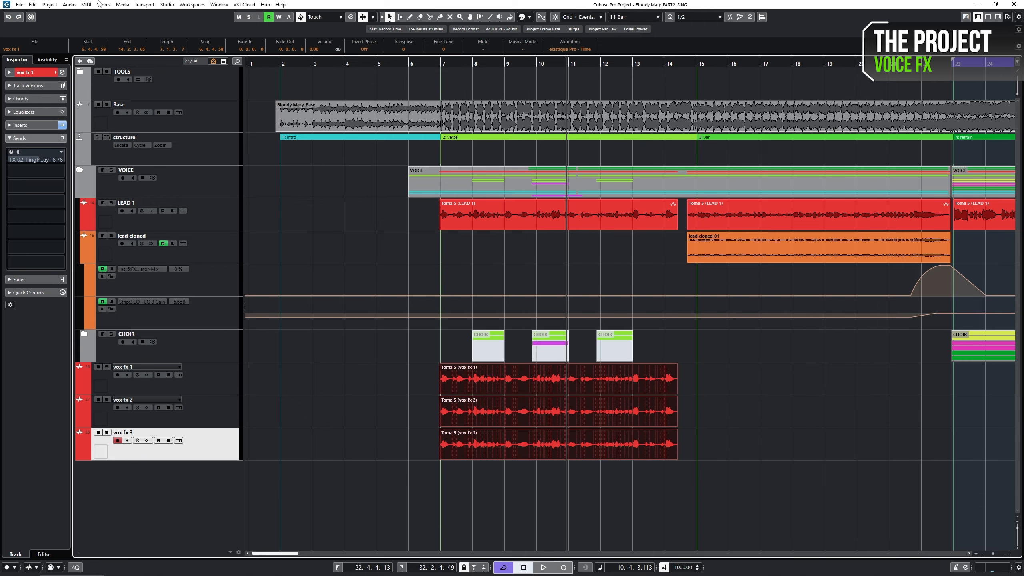
pyautogui.click(67, 5)
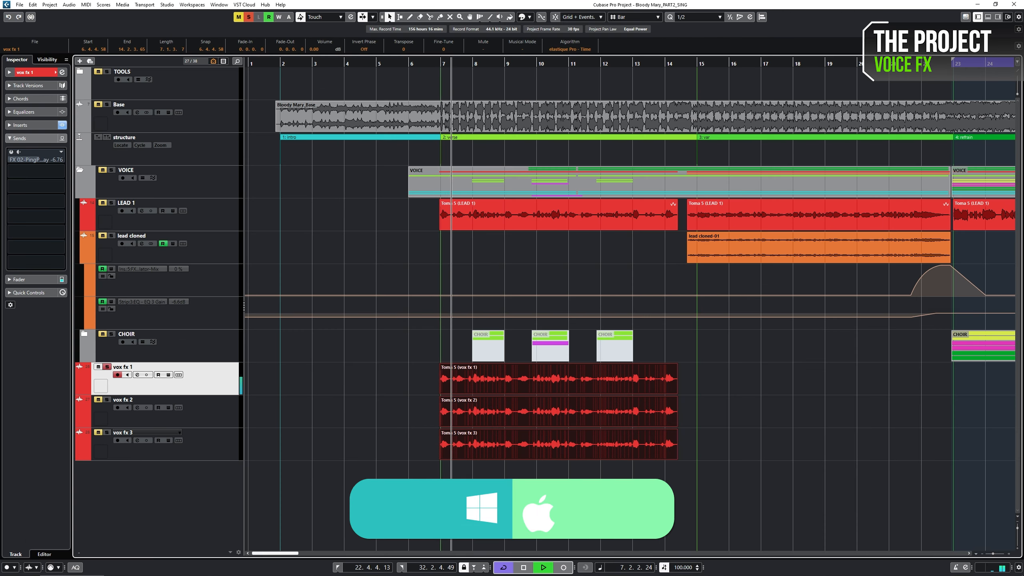
# Split the three vox fx clips at the cursor during playback around each of the three CHOIR phrases
pyautogui.hotkey('alt', 'x')
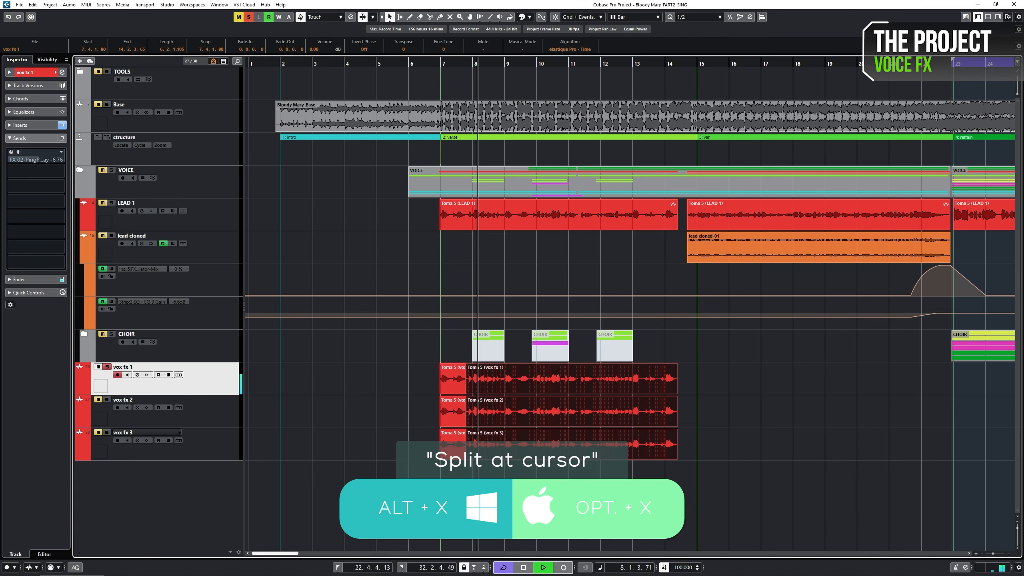
pyautogui.hotkey('alt', 'x')
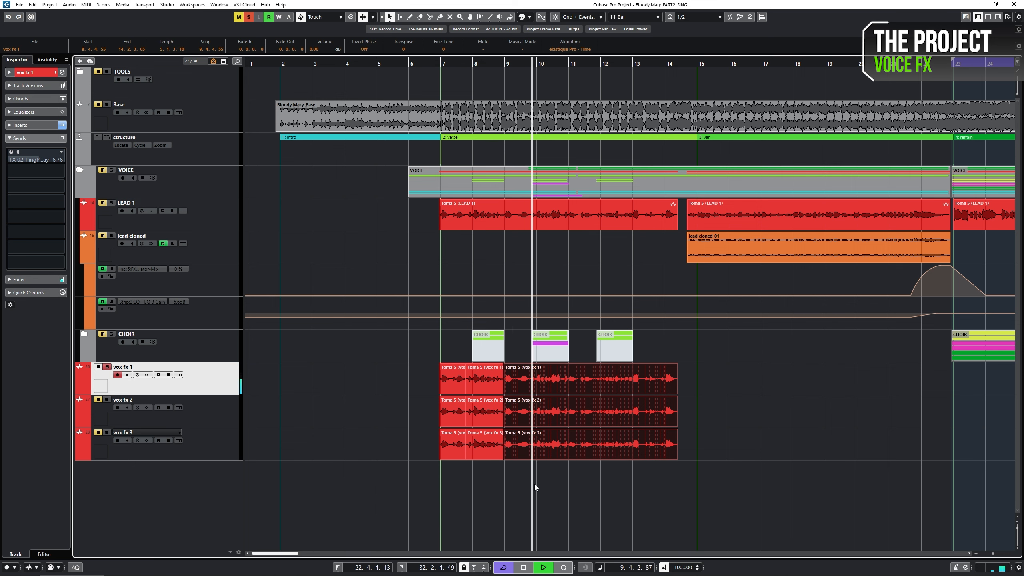
pyautogui.hotkey('alt', 'x')
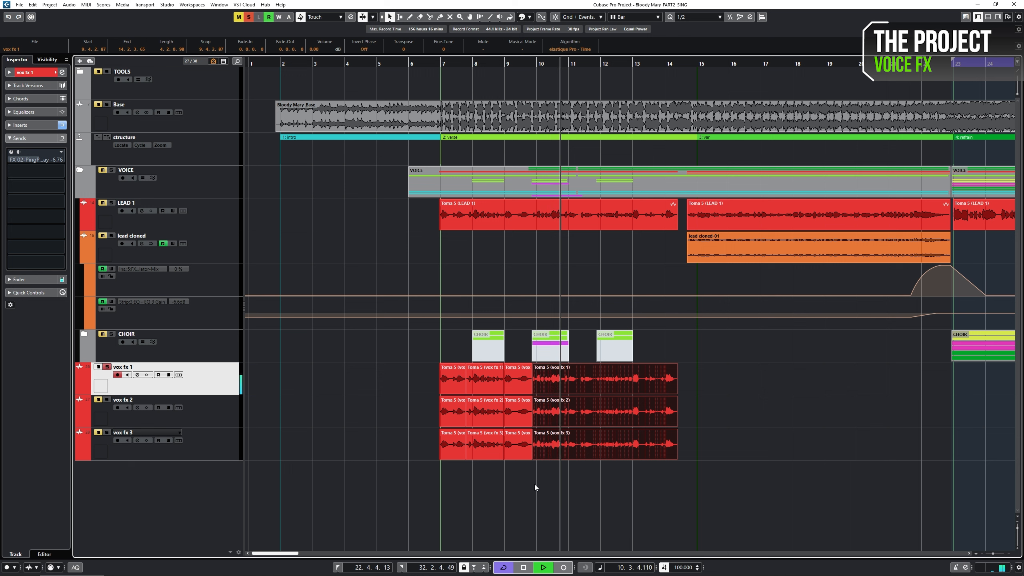
pyautogui.hotkey('alt', 'x')
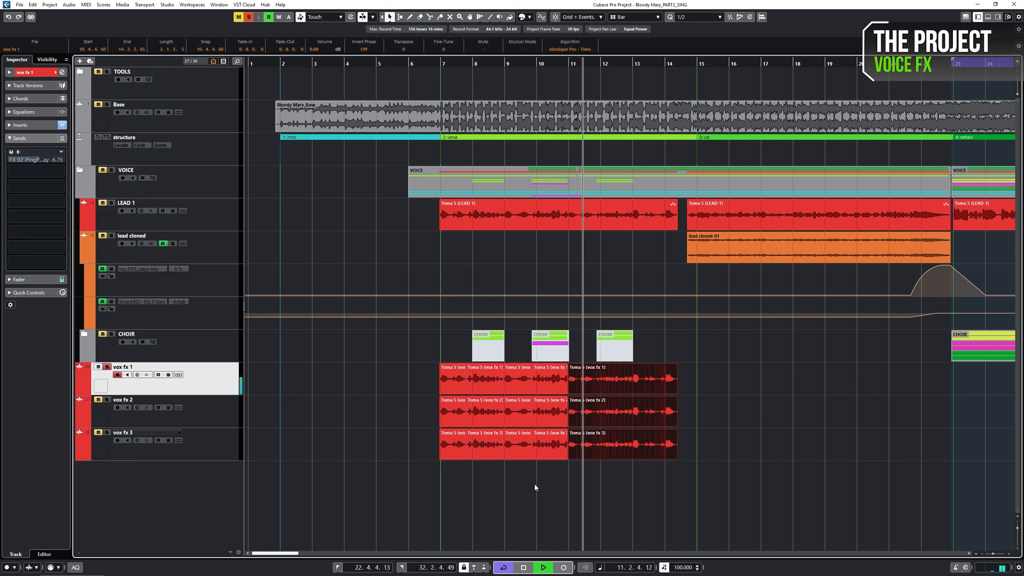
pyautogui.hotkey('alt', 'x')
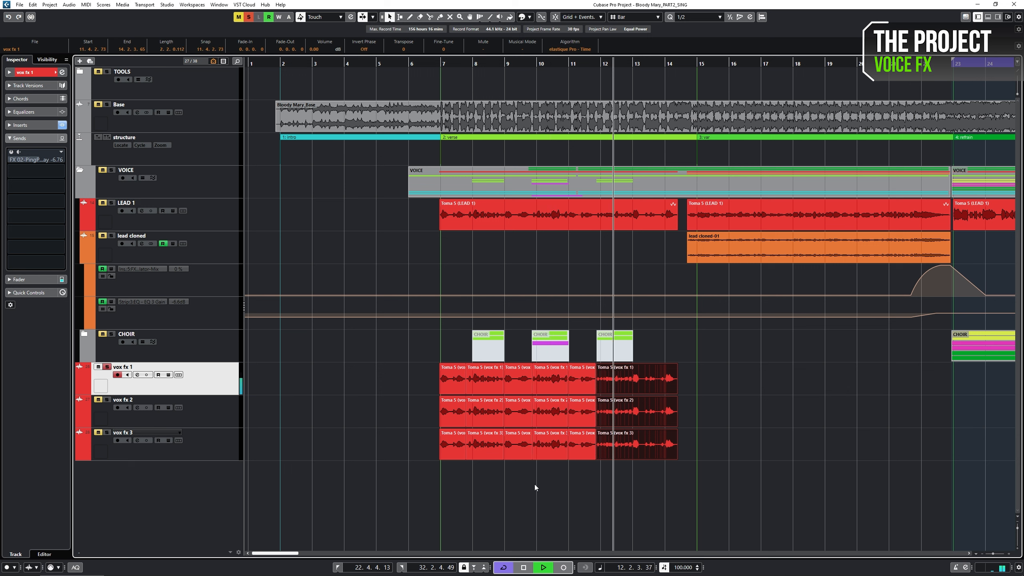
pyautogui.hotkey('alt', 'x')
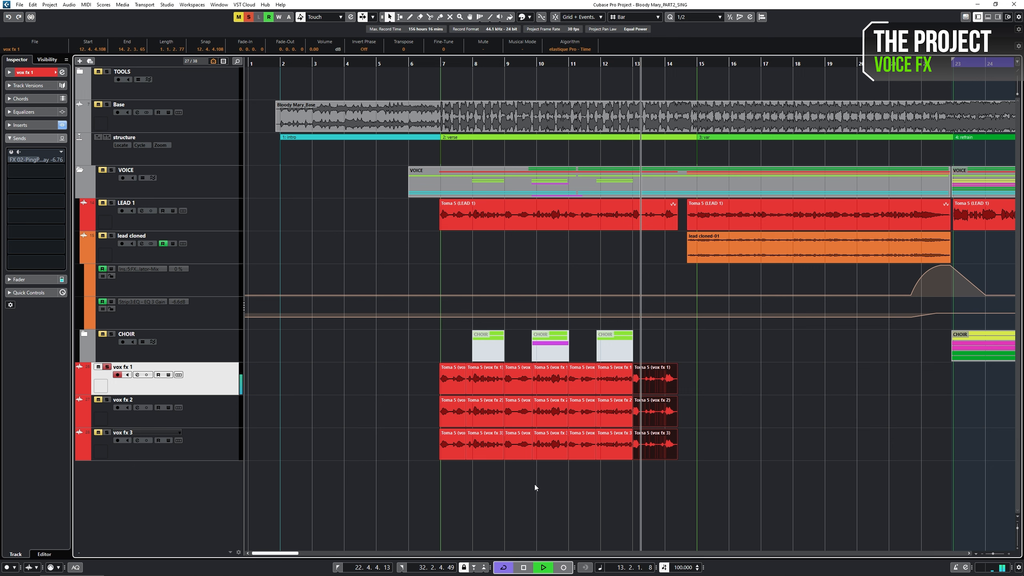
pyautogui.press('space')
# Delete the vox fx segments before, between and after the three CHOIR phrases
pyautogui.click(451, 443)
pyautogui.press('Delete')
pyautogui.click(517, 427)
pyautogui.press('Delete')
pyautogui.click(582, 411)
pyautogui.press('Delete')
pyautogui.click(652, 395)
pyautogui.press('Delete')
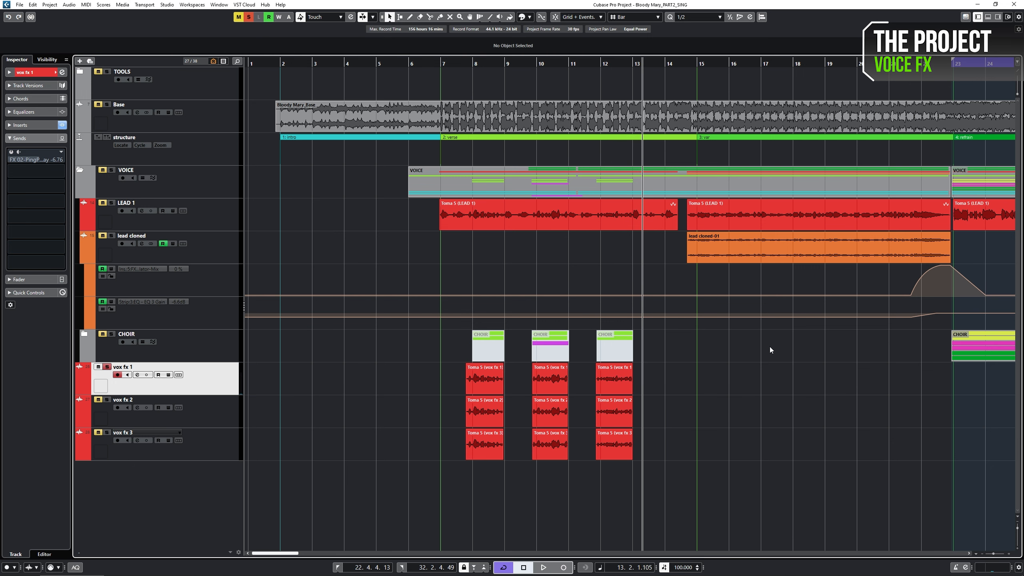
# Move the vox fx 1, vox fx 2 and vox fx 3 tracks into a new folder named vox fx
pyautogui.click(203, 444)
pyautogui.keyDown('shift'); pyautogui.click(220, 378); pyautogui.keyUp('shift')
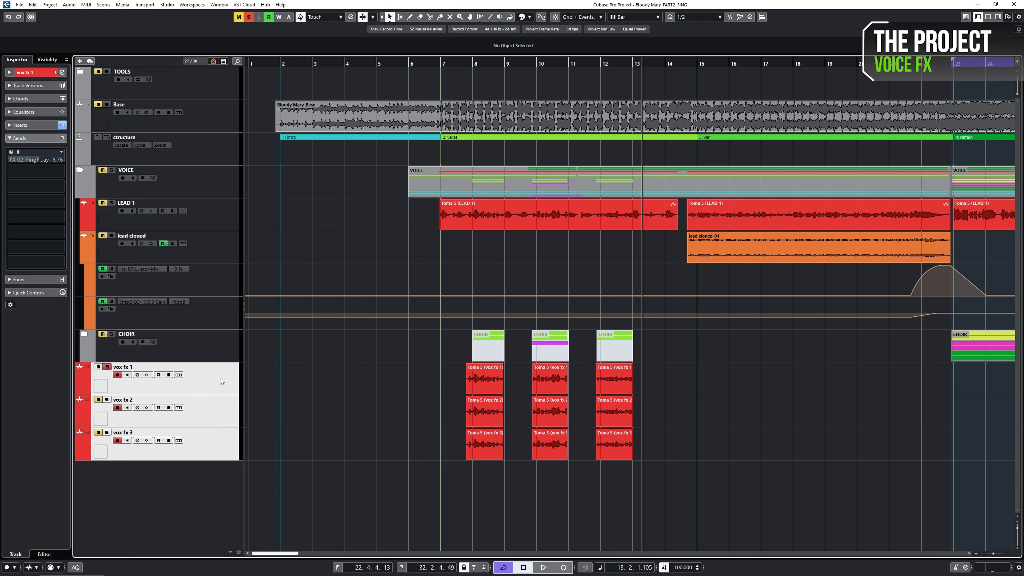
pyautogui.rightClick(221, 380)
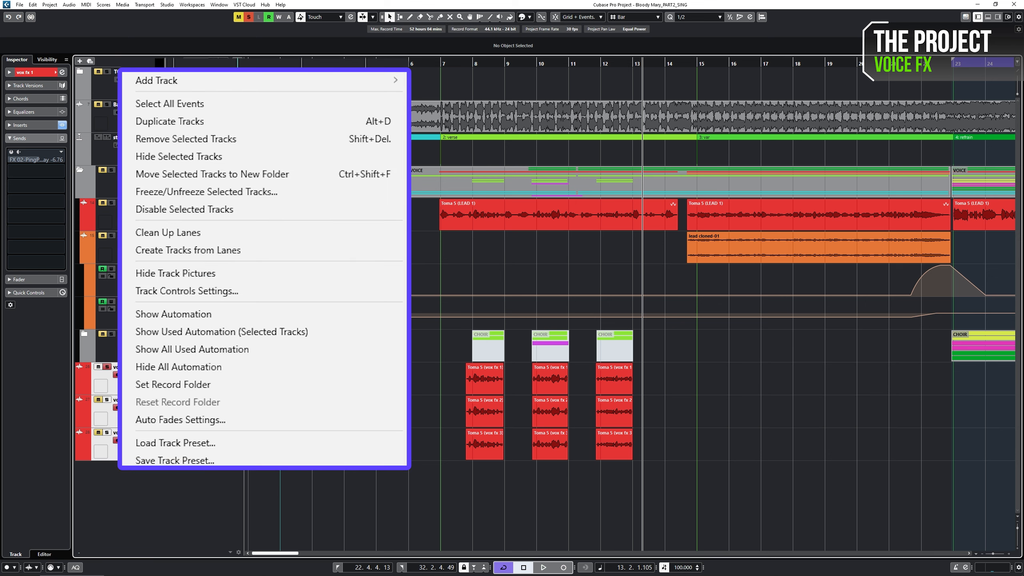
pyautogui.click(171, 174)
pyautogui.click(196, 354)
# Trim the start of the first vox fx phrase to about 7.4.2.49 and add short fades to the phrases on all three tracks
pyautogui.click(488, 405)
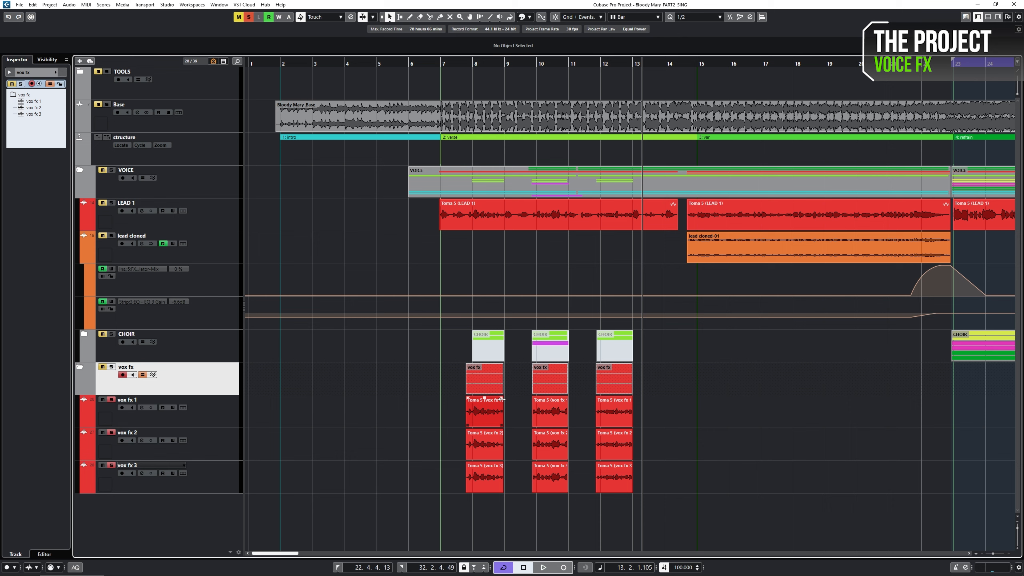
pyautogui.moveTo(502, 397); pyautogui.dragTo(471, 398)
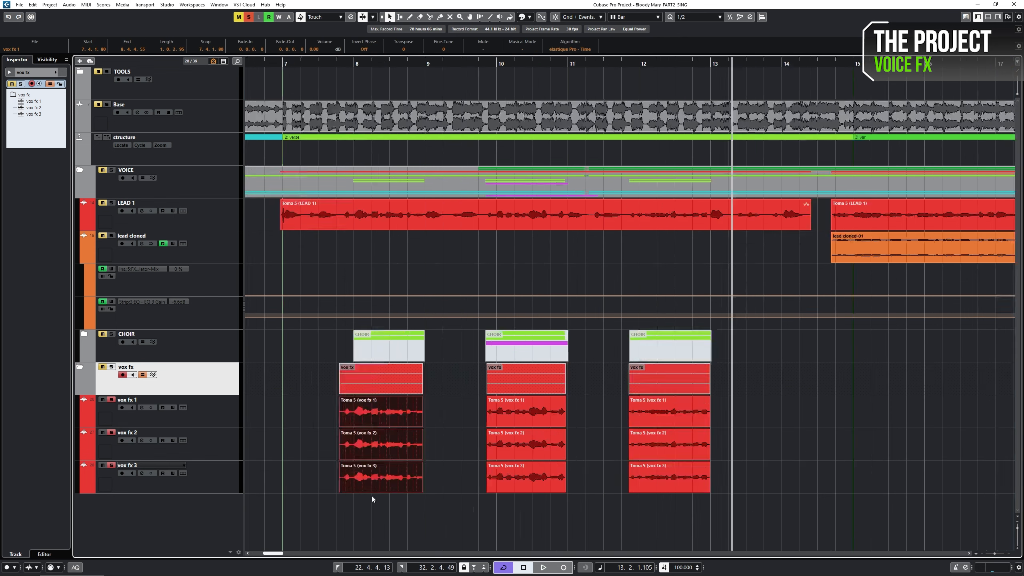
pyautogui.scroll(2, 307, 476)
pyautogui.click(343, 409)
pyautogui.press('space')
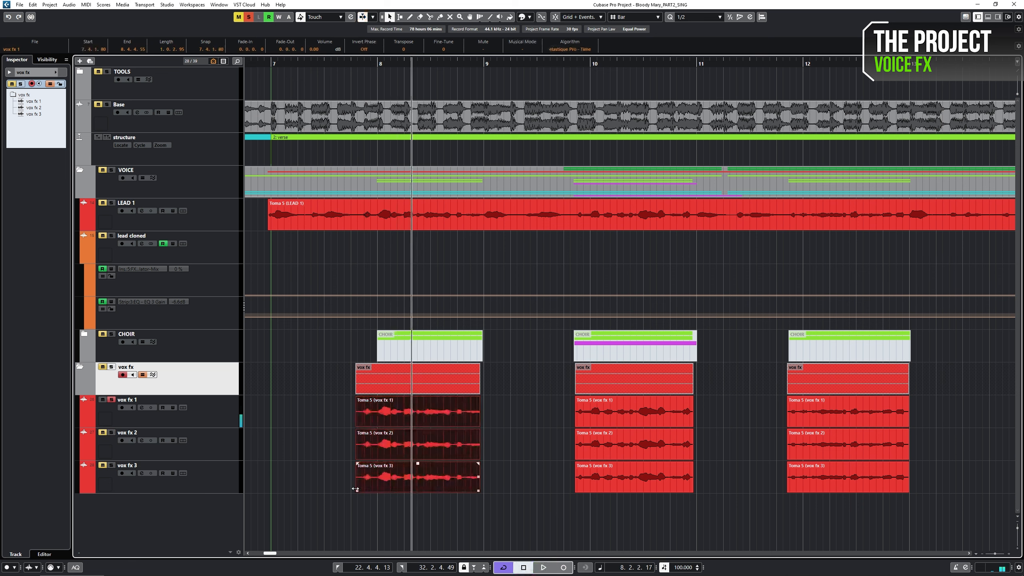
pyautogui.moveTo(356, 425); pyautogui.dragTo(357, 425)
pyautogui.press('space')
pyautogui.click(469, 408)
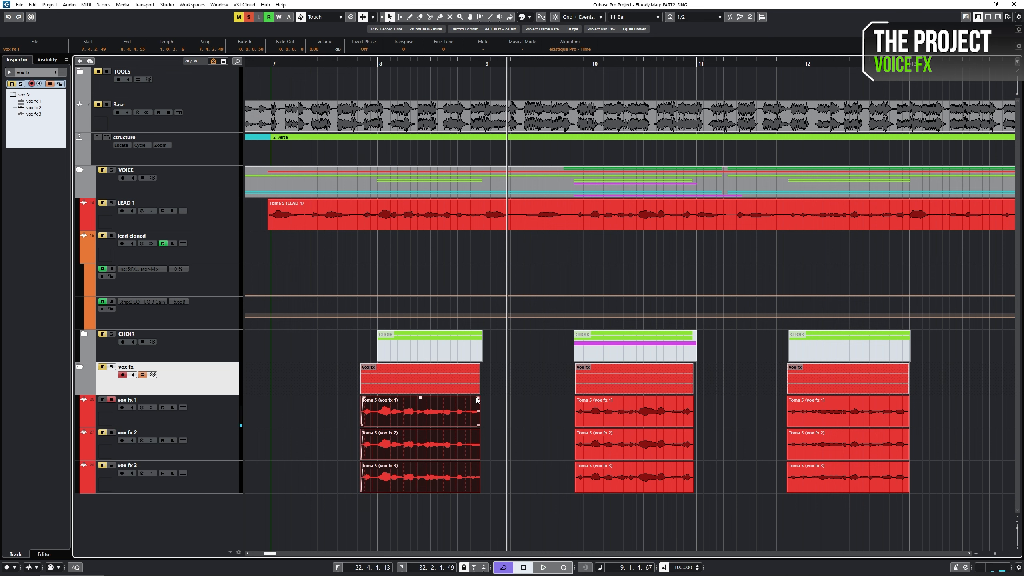
pyautogui.moveTo(478, 398); pyautogui.dragTo(476, 398)
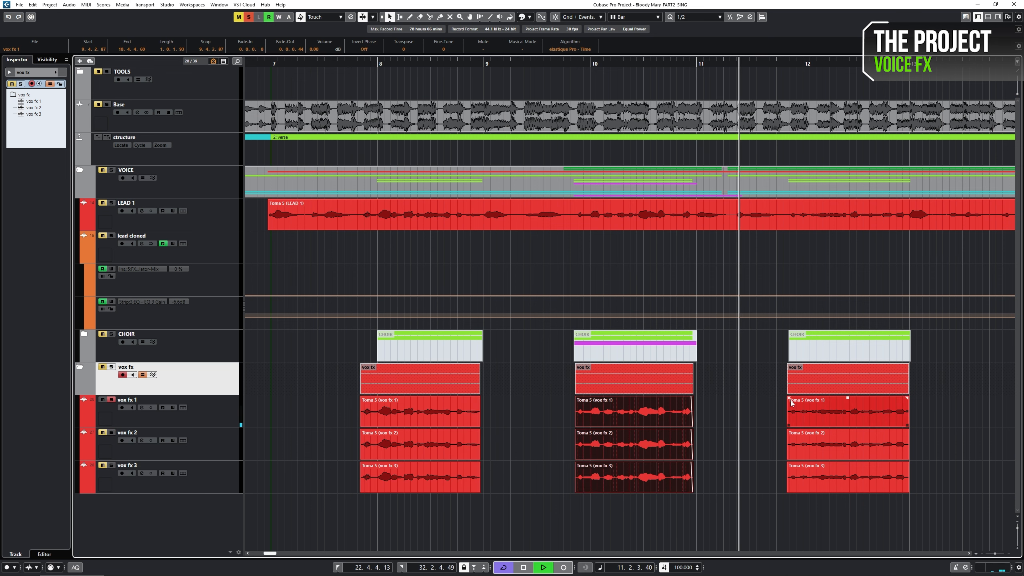
pyautogui.click(790, 401)
pyautogui.click(933, 436)
# Remove the first and third phrases from vox fx 3 and select all VariAudio segments of the vox fx 1 clip in the Sample Editor
pyautogui.moveTo(423, 513); pyautogui.dragTo(653, 475)
pyautogui.press('k')
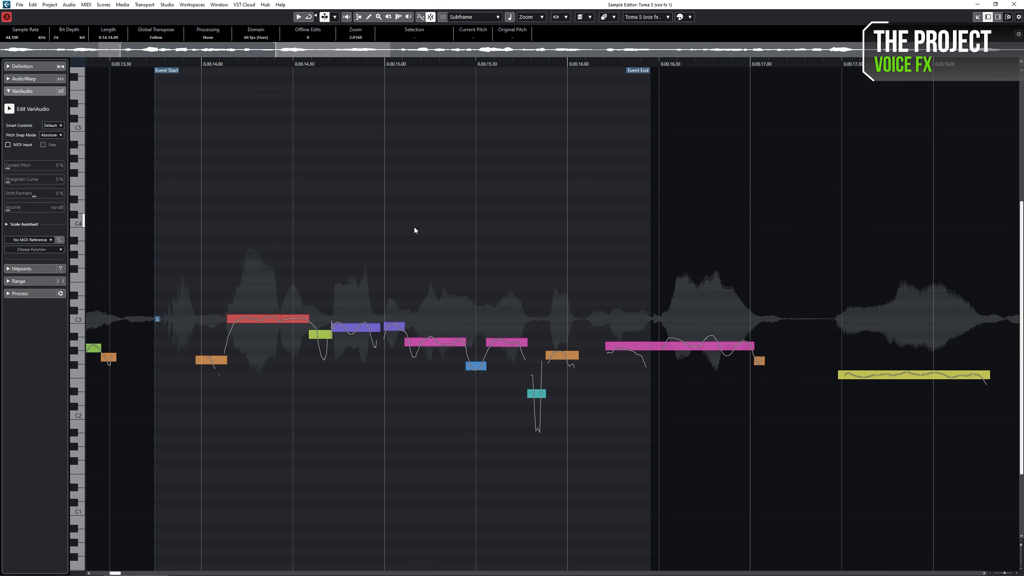
pyautogui.hotkey('ctrl', 'a')
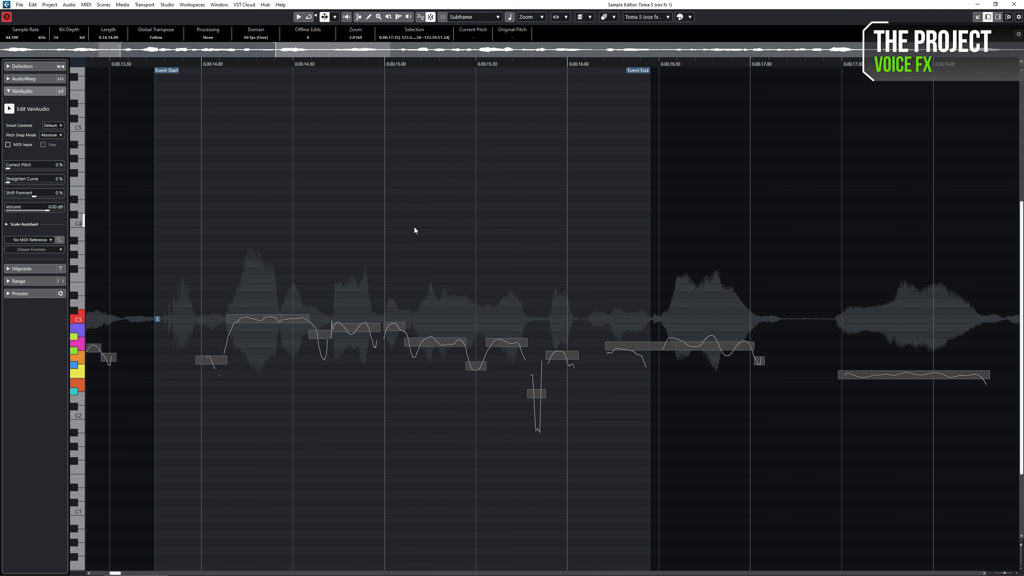
pyautogui.press('Return')
pyautogui.click(510, 418)
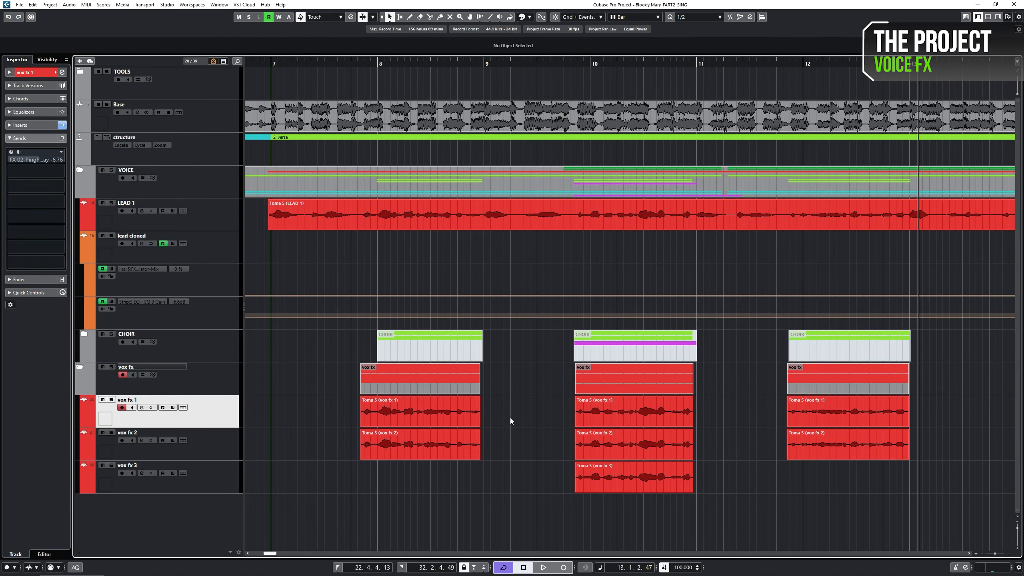
# Set the formant shift of all VariAudio segments in the first vox fx 1 phrase to 50%, continuing without a new version
pyautogui.click(479, 425)
pyautogui.moveTo(479, 424); pyautogui.dragTo(539, 422)
pyautogui.press('Return')
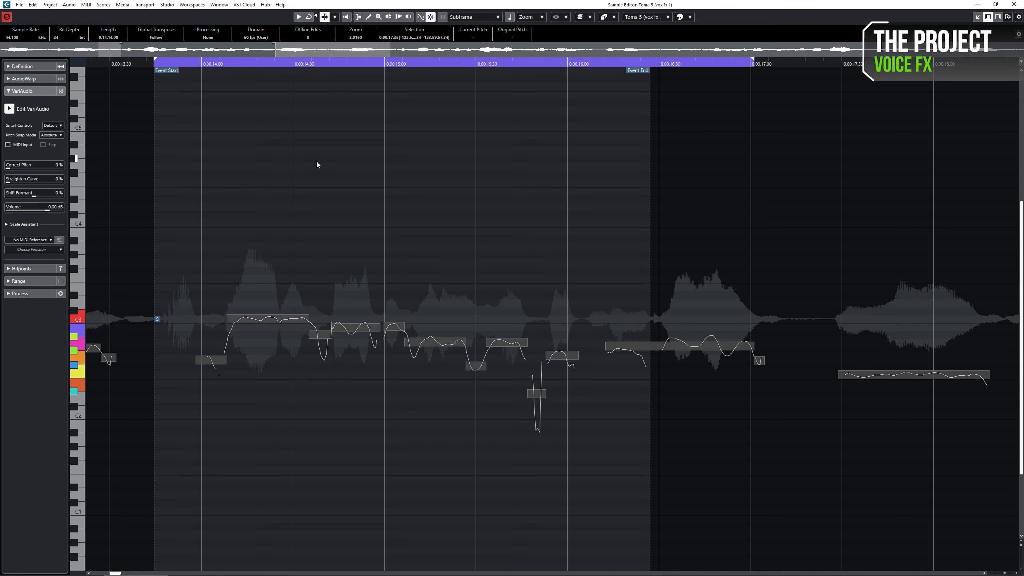
pyautogui.press('space')
pyautogui.moveTo(35, 196); pyautogui.dragTo(49, 197)
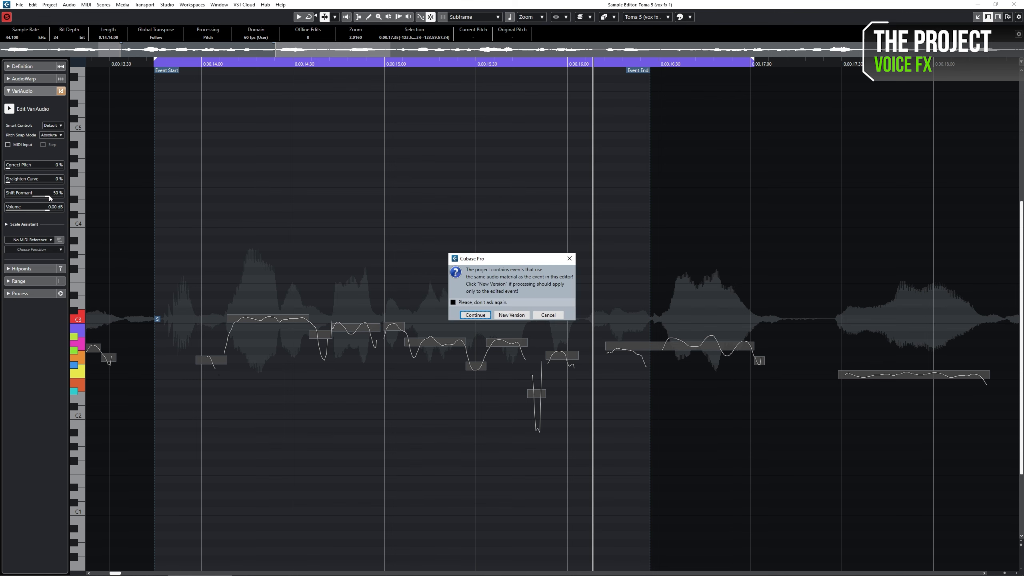
pyautogui.click(475, 315)
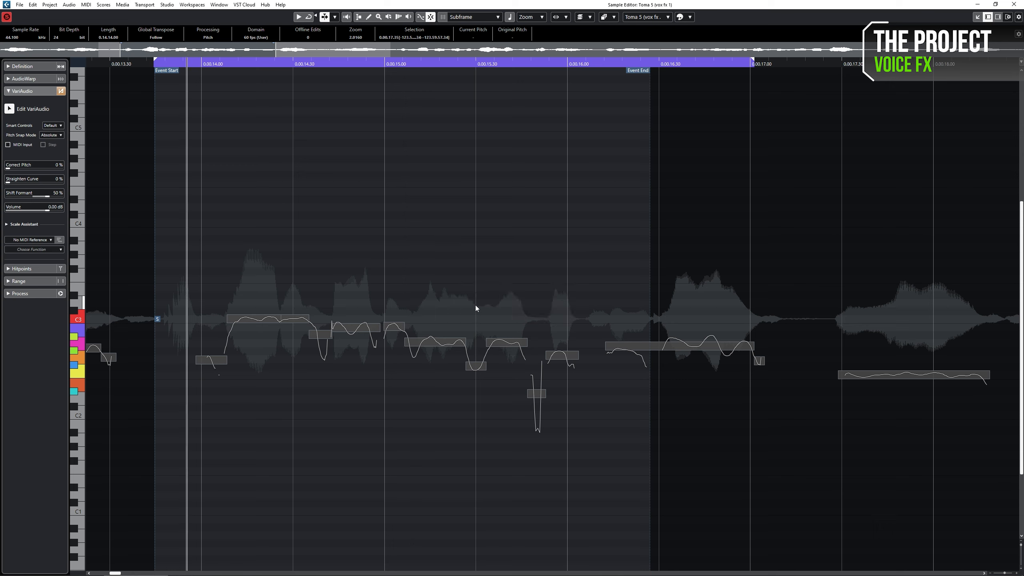
pyautogui.press('Return')
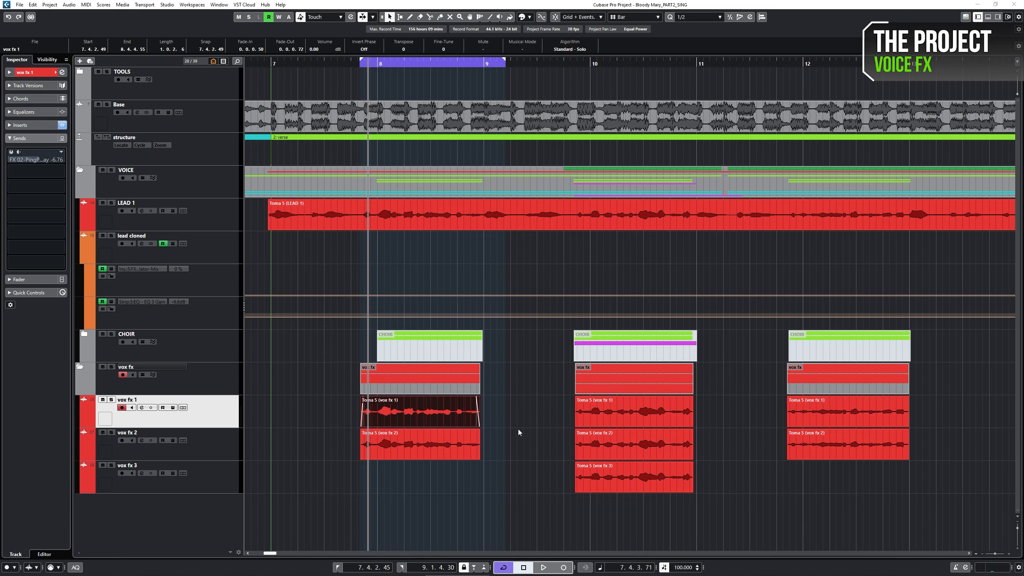
pyautogui.doubleClick(466, 435)
pyautogui.click(9, 109)
pyautogui.press('2')
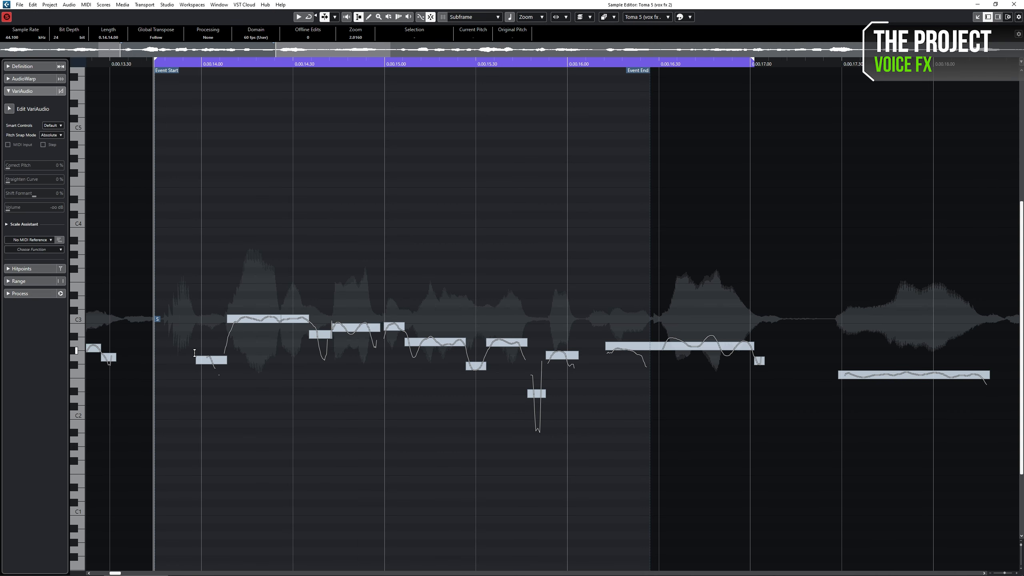
pyautogui.moveTo(196, 343); pyautogui.dragTo(155, 342)
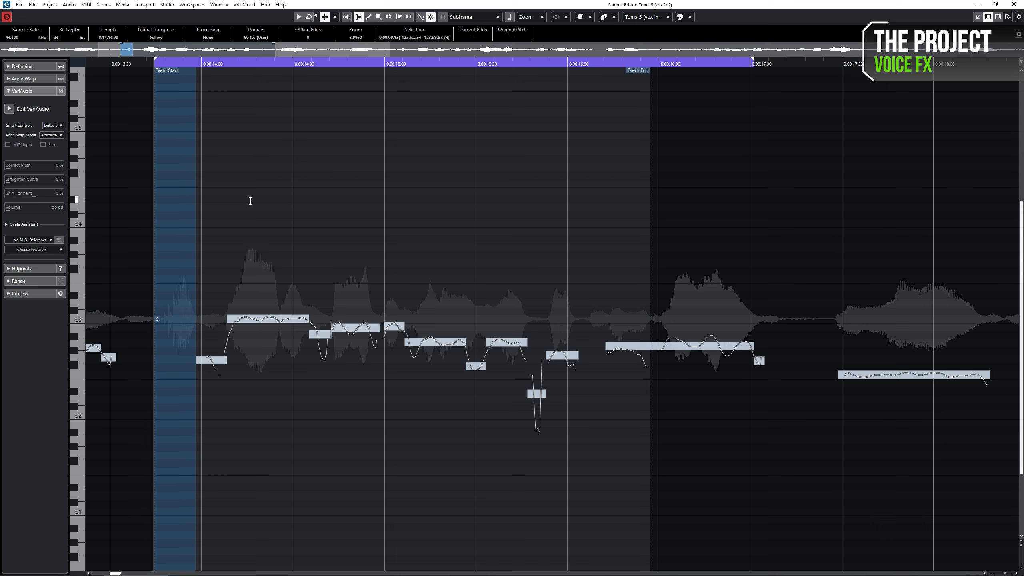
pyautogui.click(325, 206)
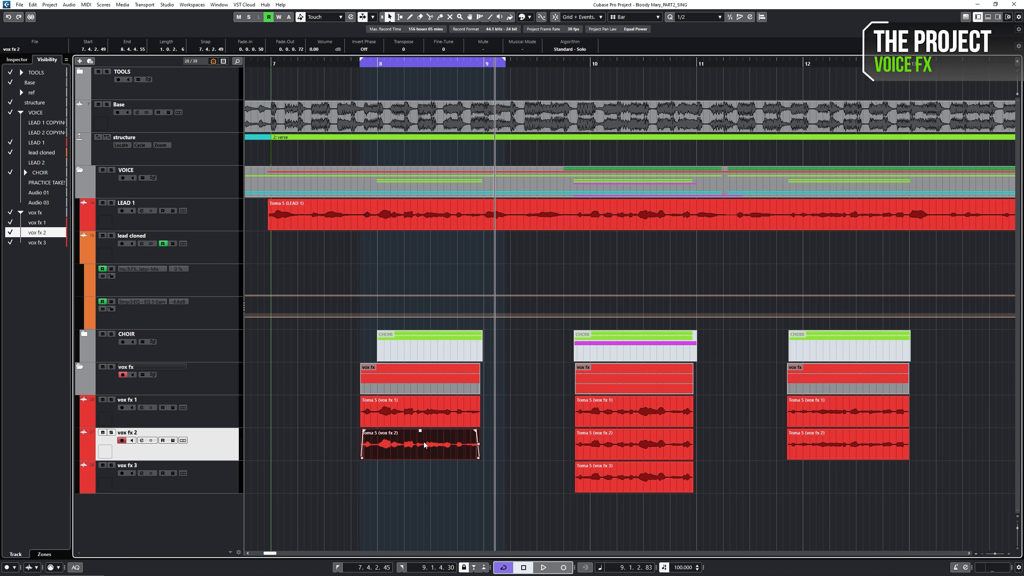
# On a separate bounced clip of the first vox fx 2 phrase, lower all VariAudio segments two octaves with formant shift at -100%
pyautogui.press('Return')
pyautogui.doubleClick(424, 445)
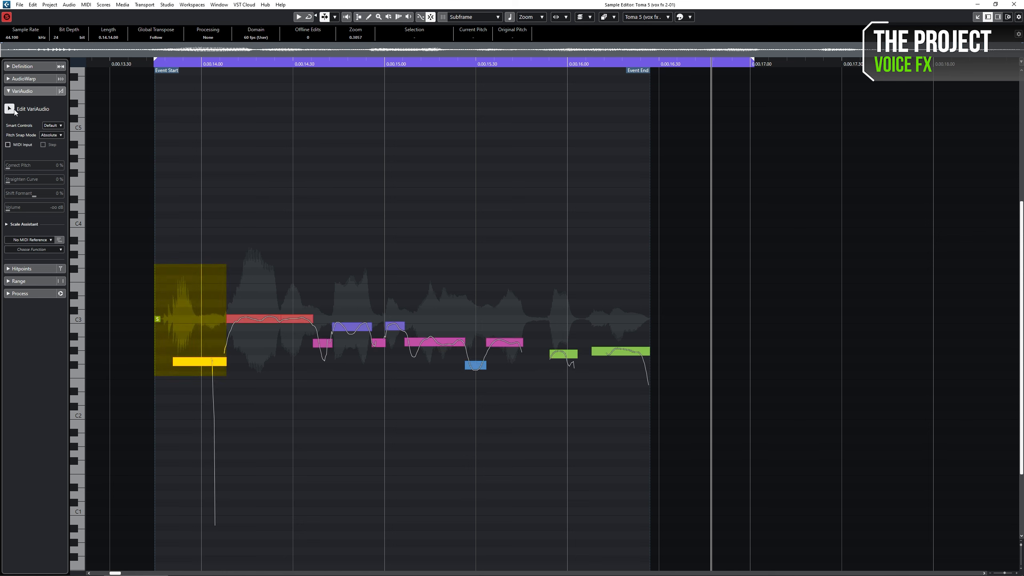
pyautogui.click(10, 109)
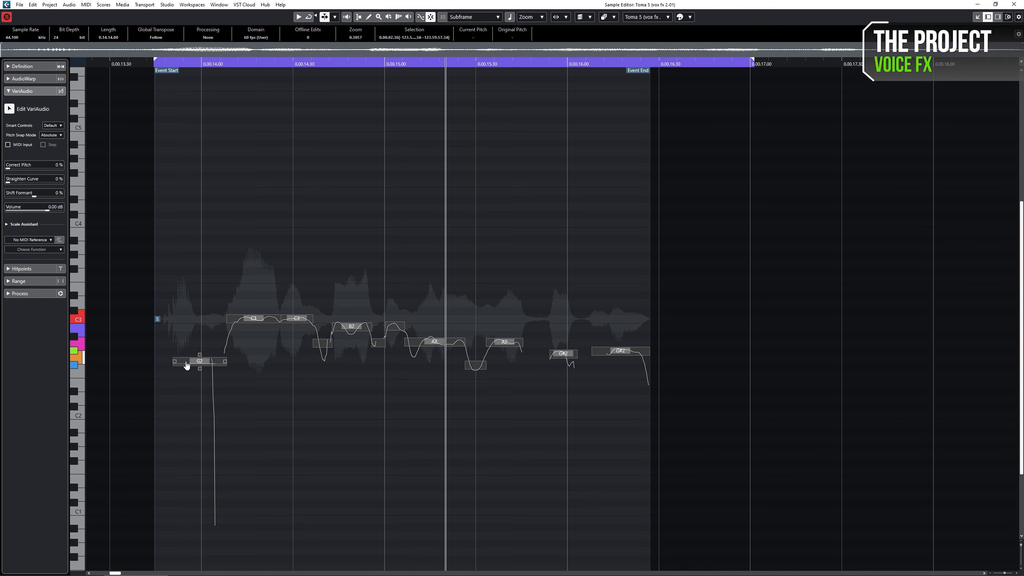
pyautogui.moveTo(186, 404); pyautogui.dragTo(184, 554)
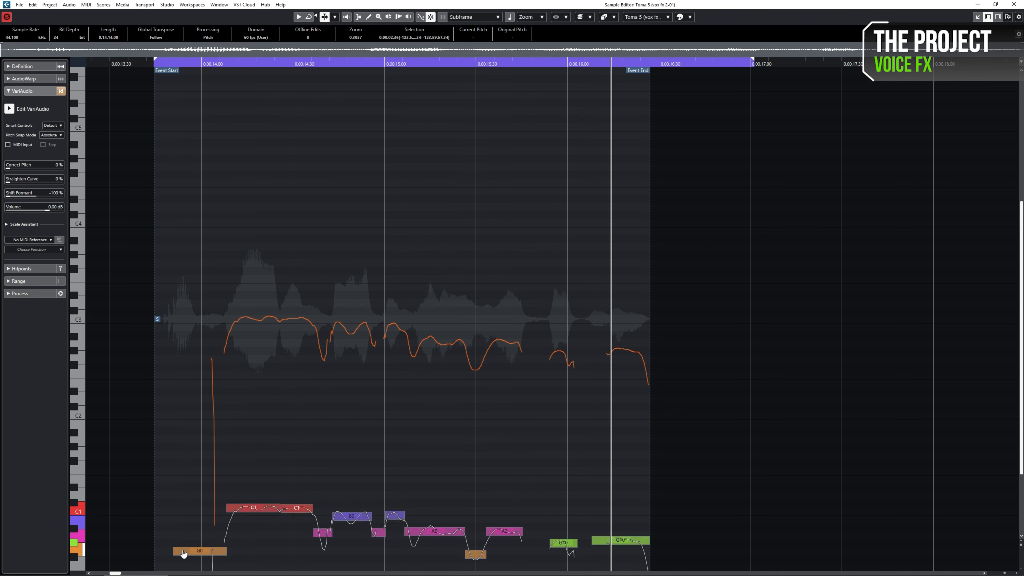
pyautogui.click(206, 436)
pyautogui.press('KP_1')
pyautogui.press('space')
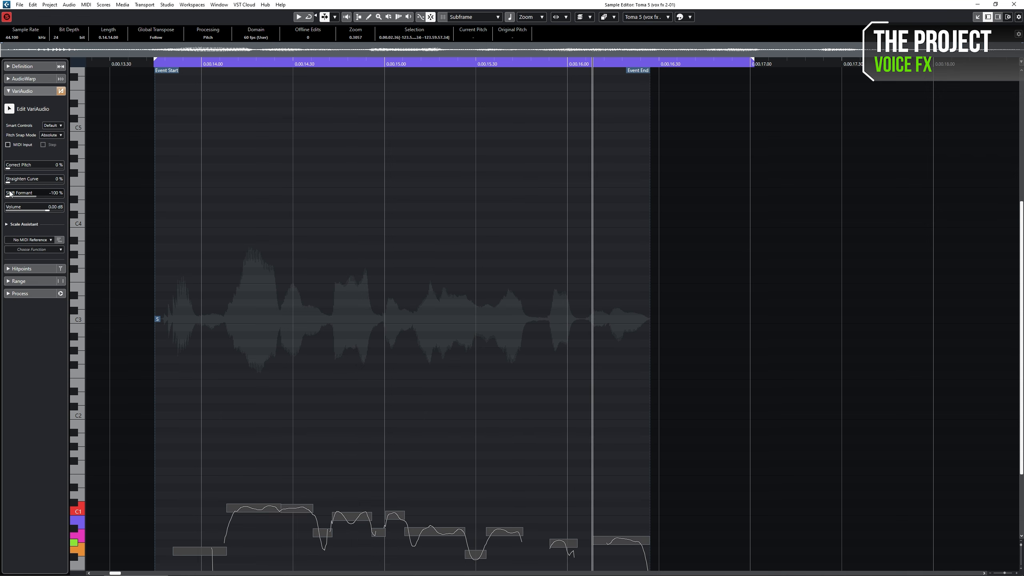
pyautogui.moveTo(10, 194)
pyautogui.mouseDown()
pyautogui.moveTo(51, 199)
pyautogui.moveTo(16, 199)
pyautogui.mouseUp()
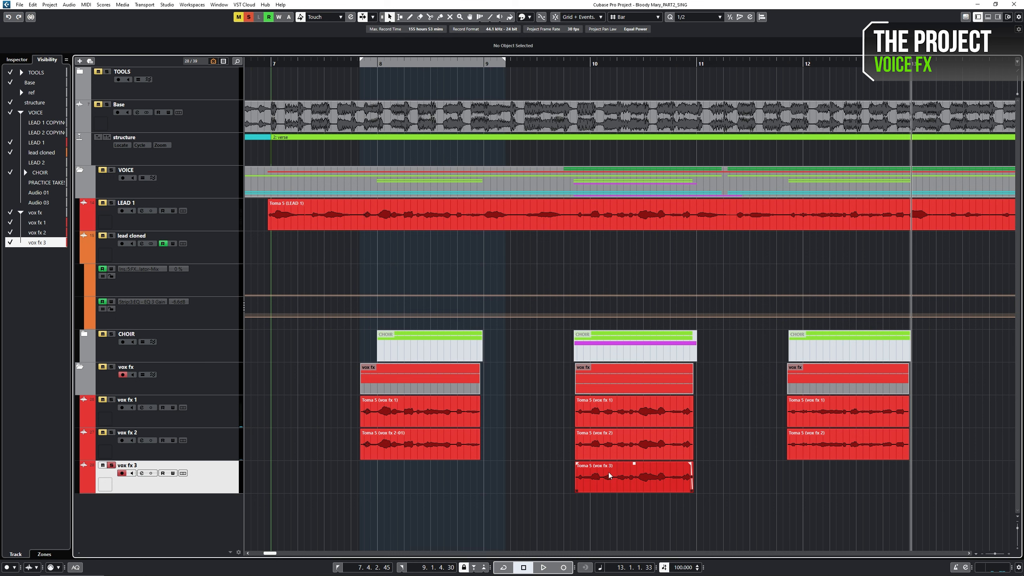
# Repitch the last three VariAudio segments of the vox fx 3 phrase to G2, F2 and E2 and straighten the phrase's curves by 68%
pyautogui.click(608, 475)
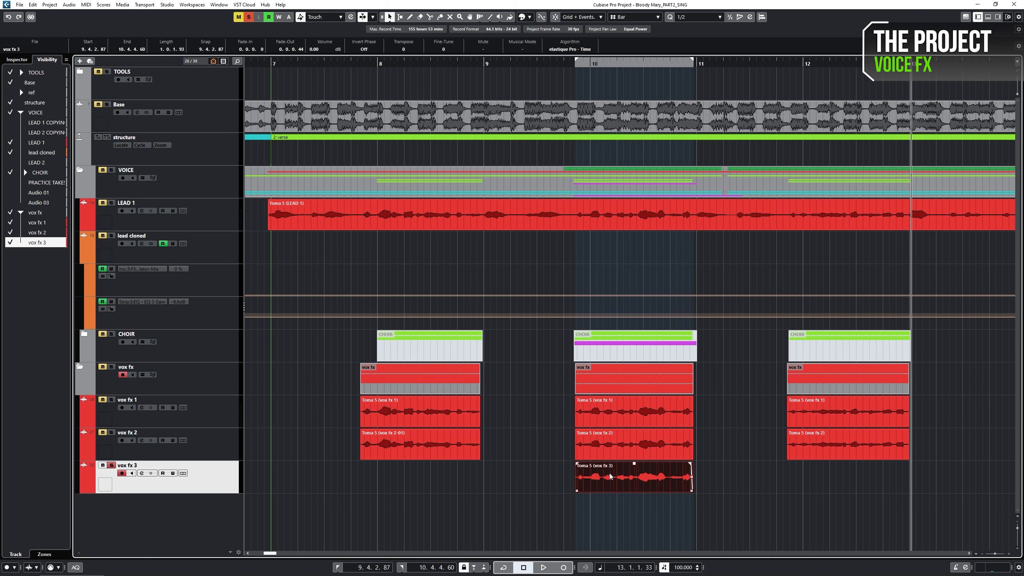
pyautogui.doubleClick(610, 476)
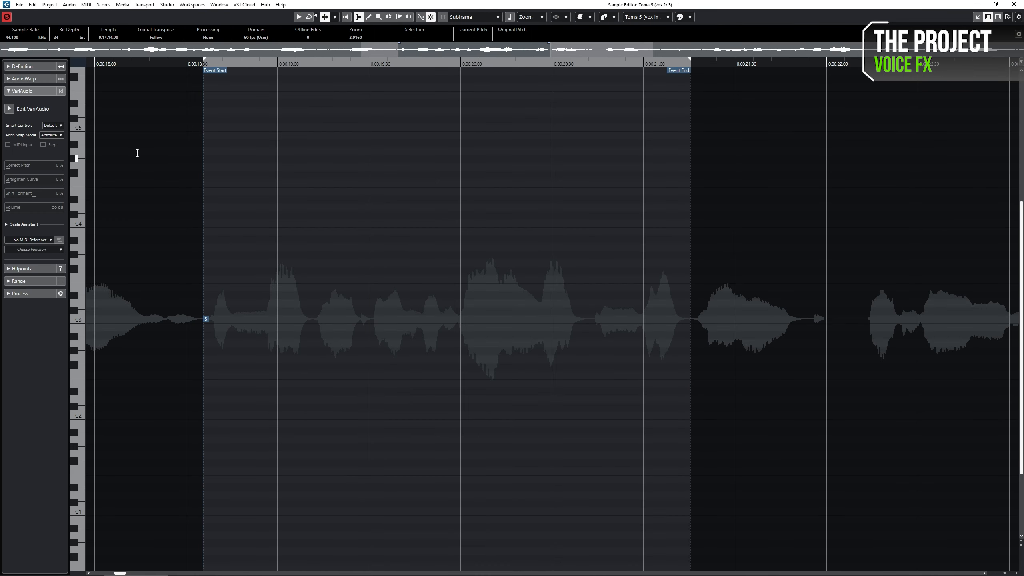
pyautogui.click(10, 110)
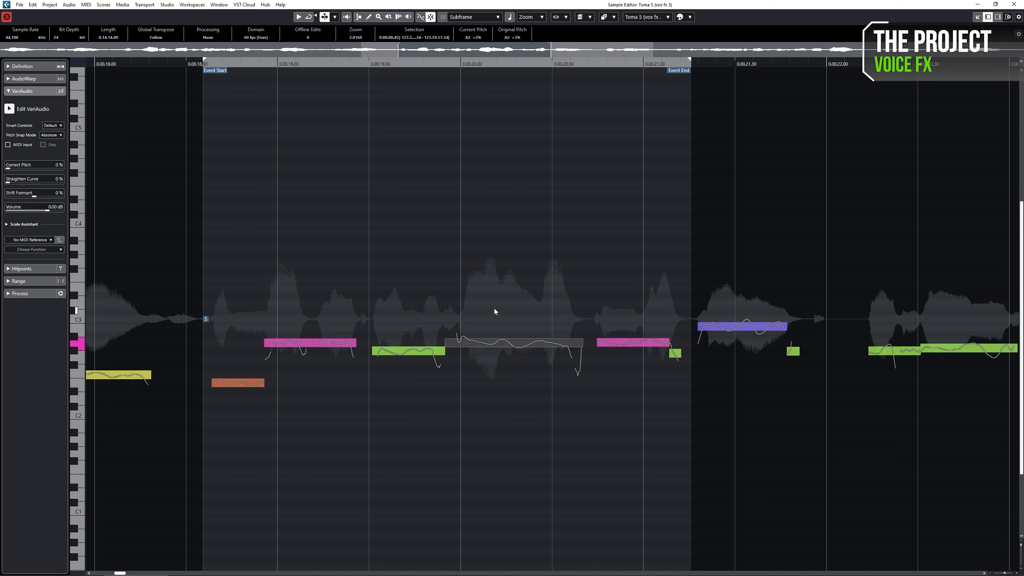
pyautogui.click(495, 310)
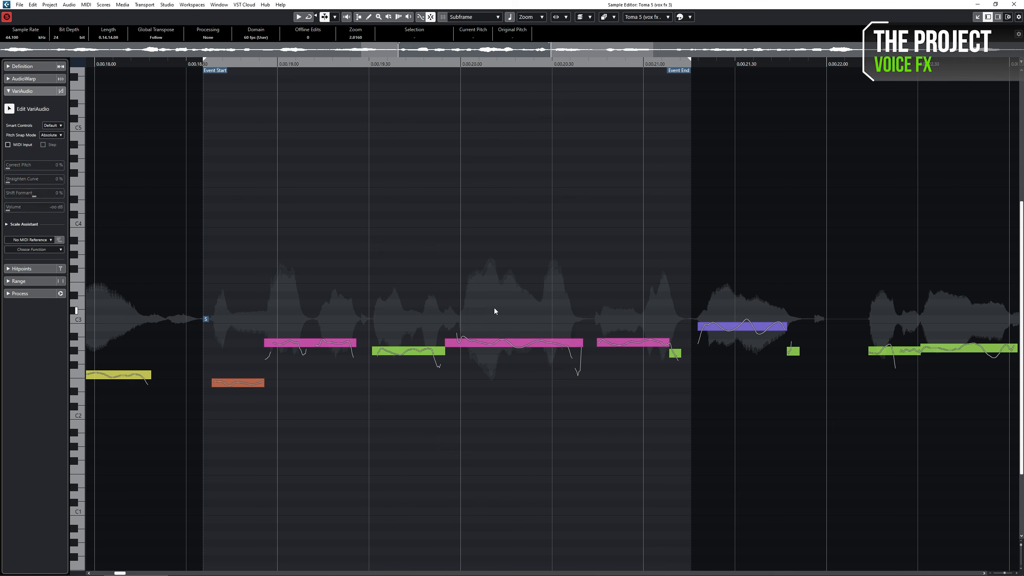
pyautogui.moveTo(494, 310); pyautogui.dragTo(558, 365)
pyautogui.click(629, 326)
pyautogui.click(624, 341)
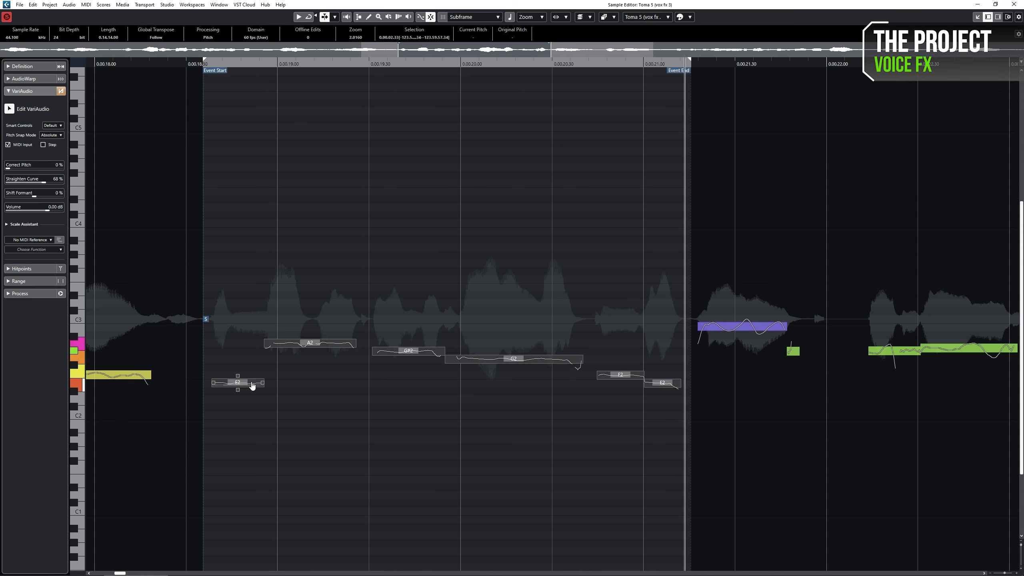
# Lower all VariAudio segments of the vox fx 3 phrase one octave and set their formant shift to 25%
pyautogui.moveTo(252, 385); pyautogui.dragTo(254, 482)
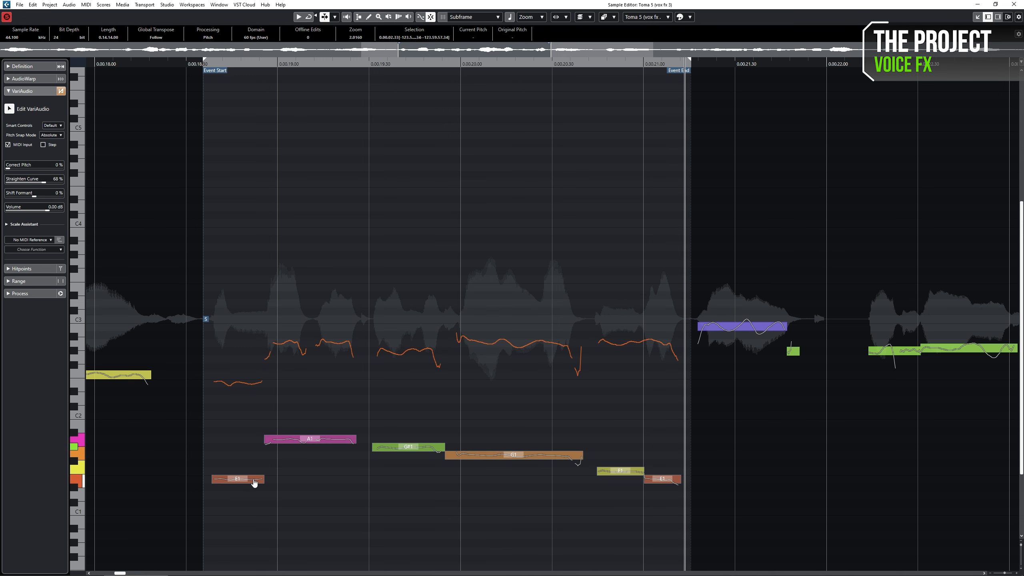
pyautogui.click(42, 197)
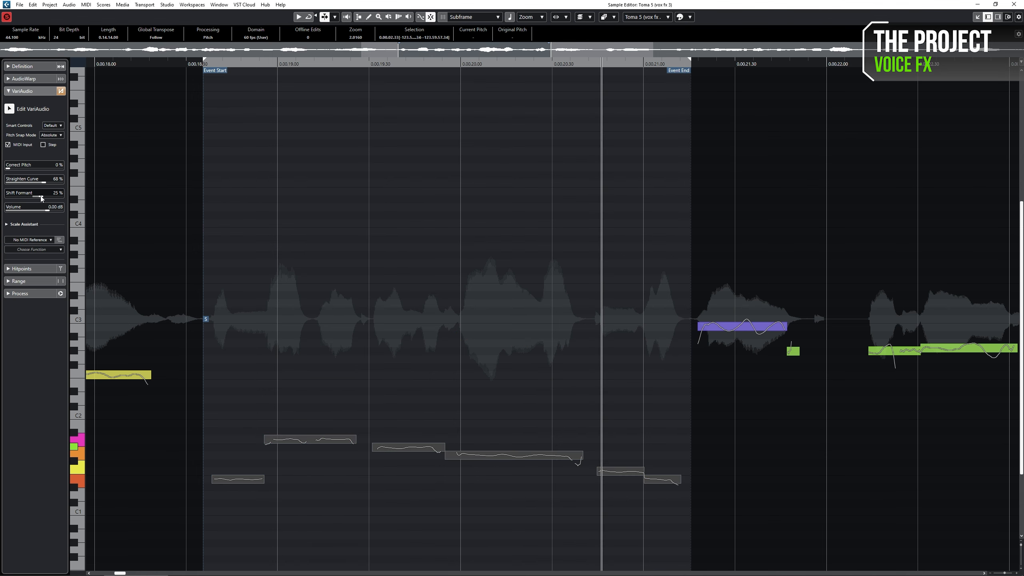
pyautogui.moveTo(42, 197); pyautogui.dragTo(41, 197)
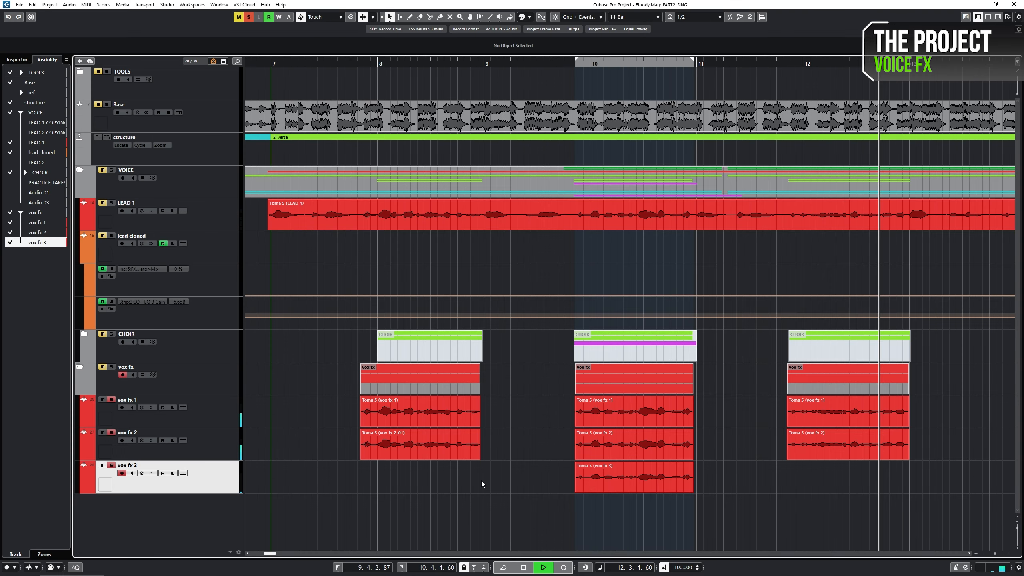
pyautogui.click(425, 478)
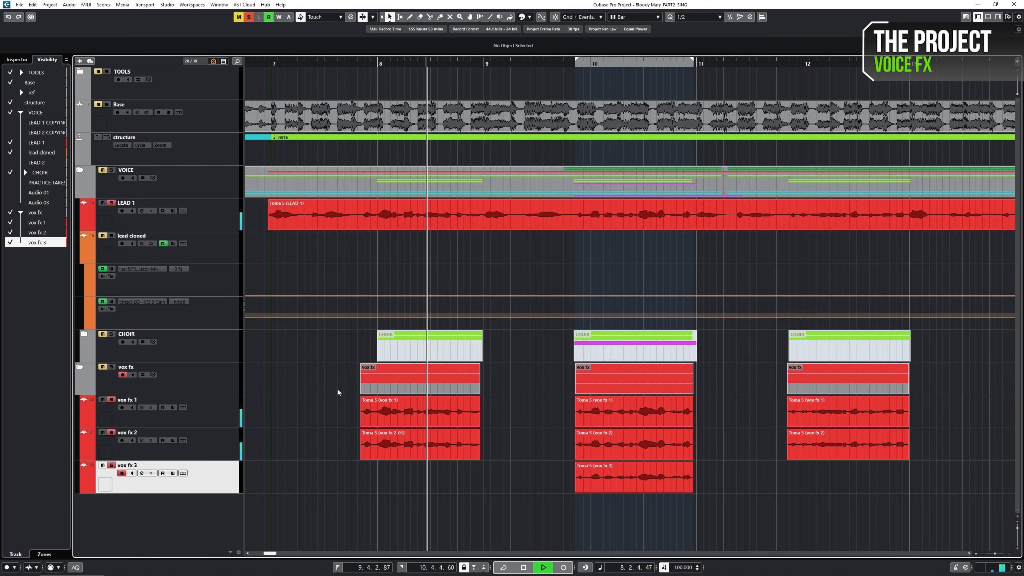